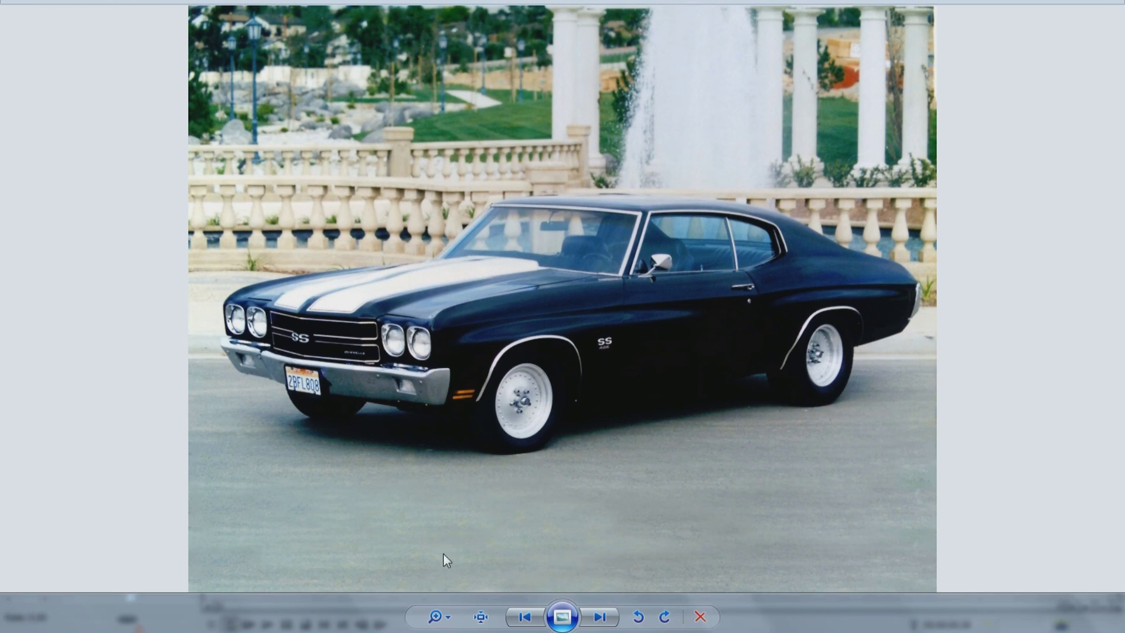
Step: Start a new Vegas project and choose the AVCHD video format (1920x1080-60i)
mouse_move(349, 626)
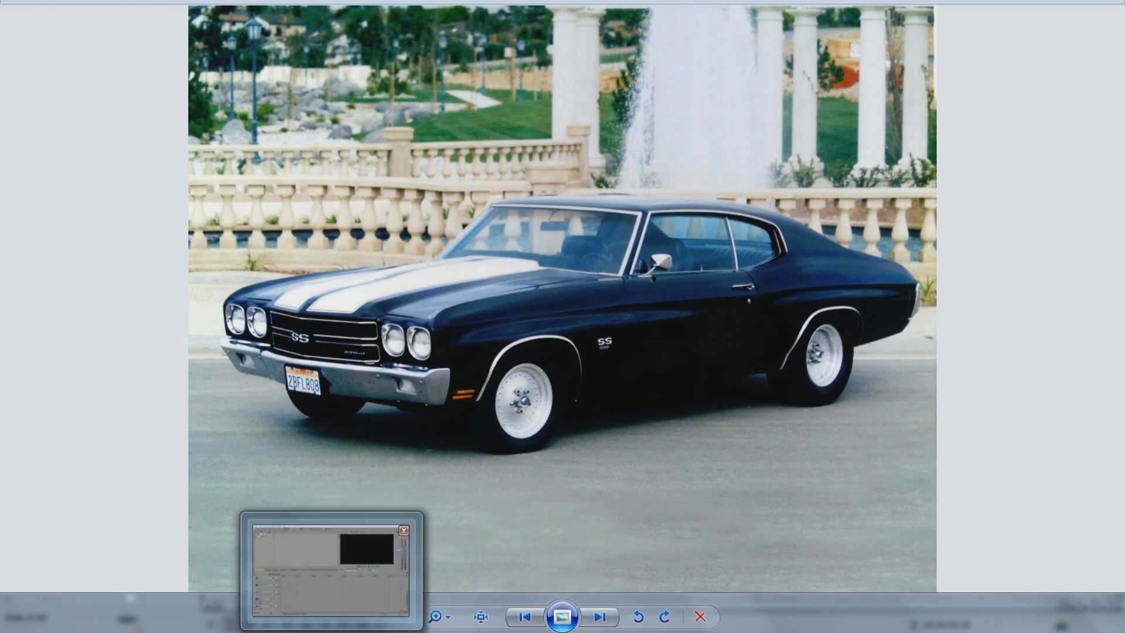
left_click(331, 571)
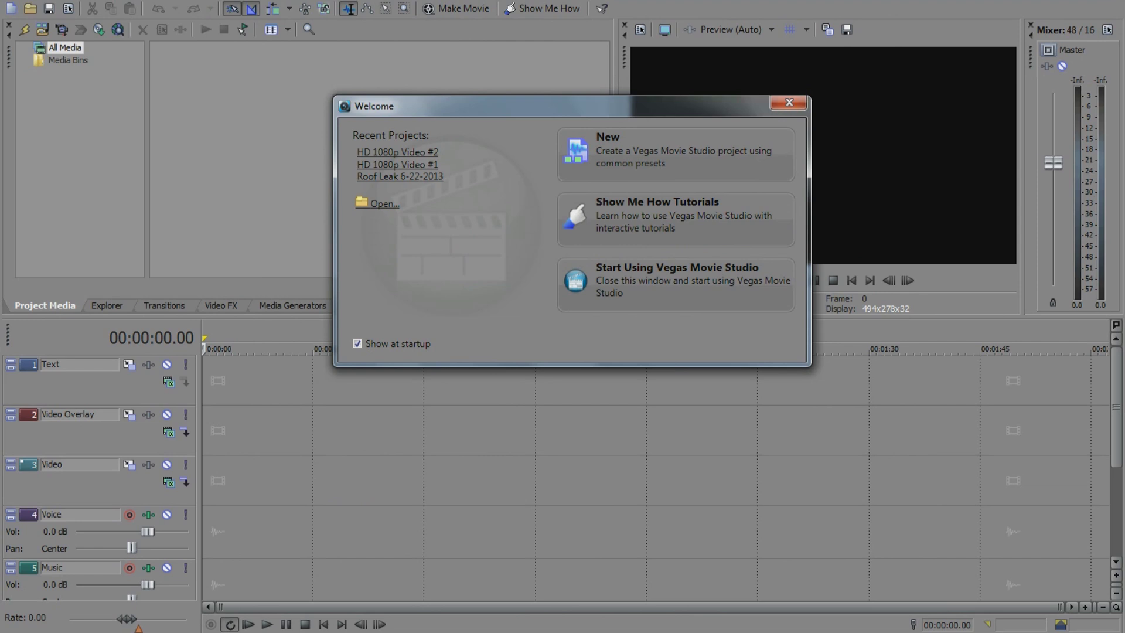
left_click(627, 157)
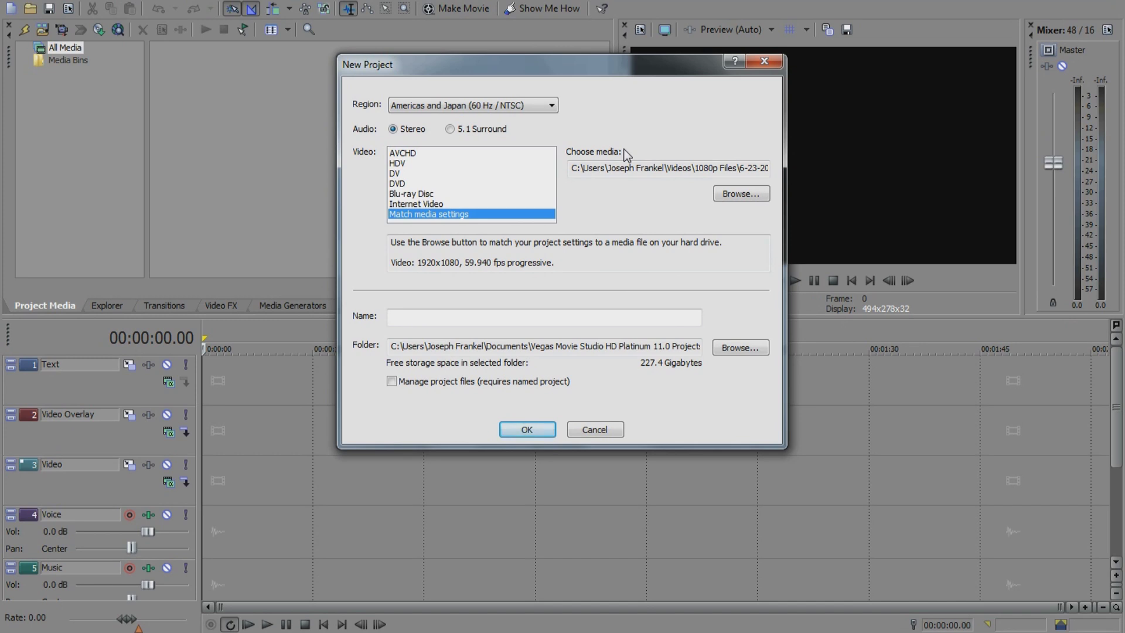
left_click(405, 154)
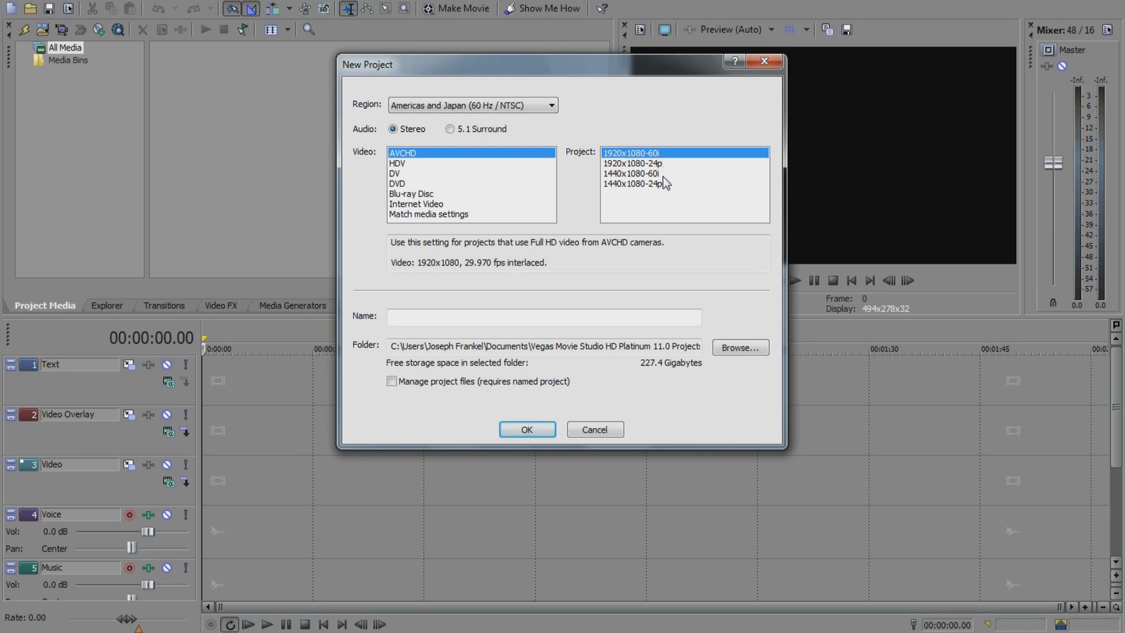
Step: Review the HDV, DV, DVD, Blu-ray and Internet Video presets, then choose Match media settings
left_click(398, 164)
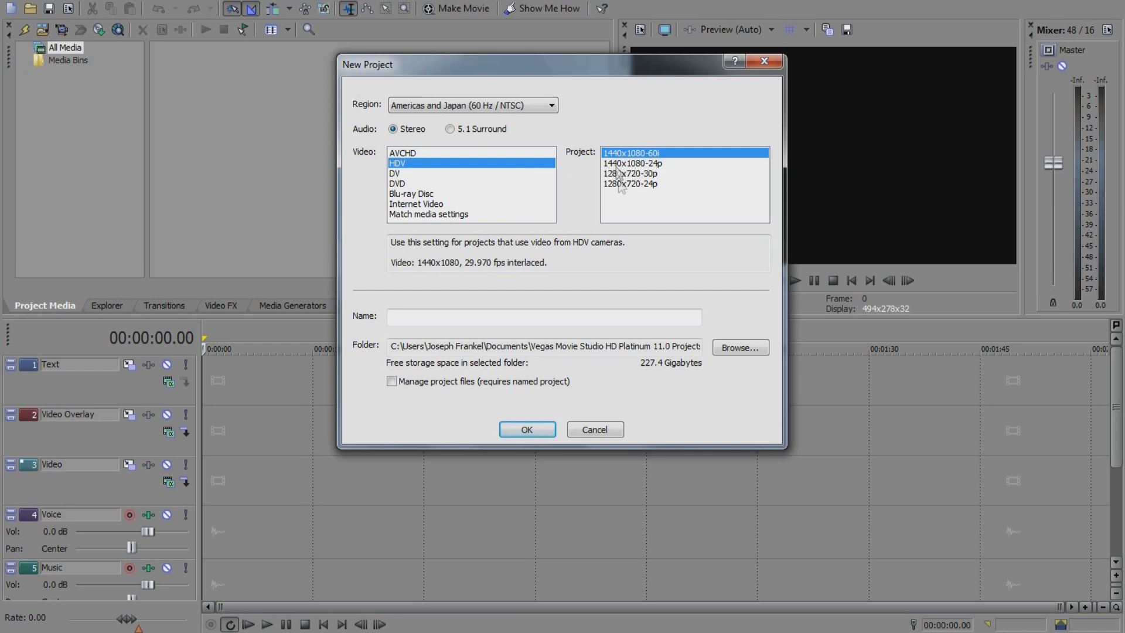
left_click(396, 174)
left_click(399, 184)
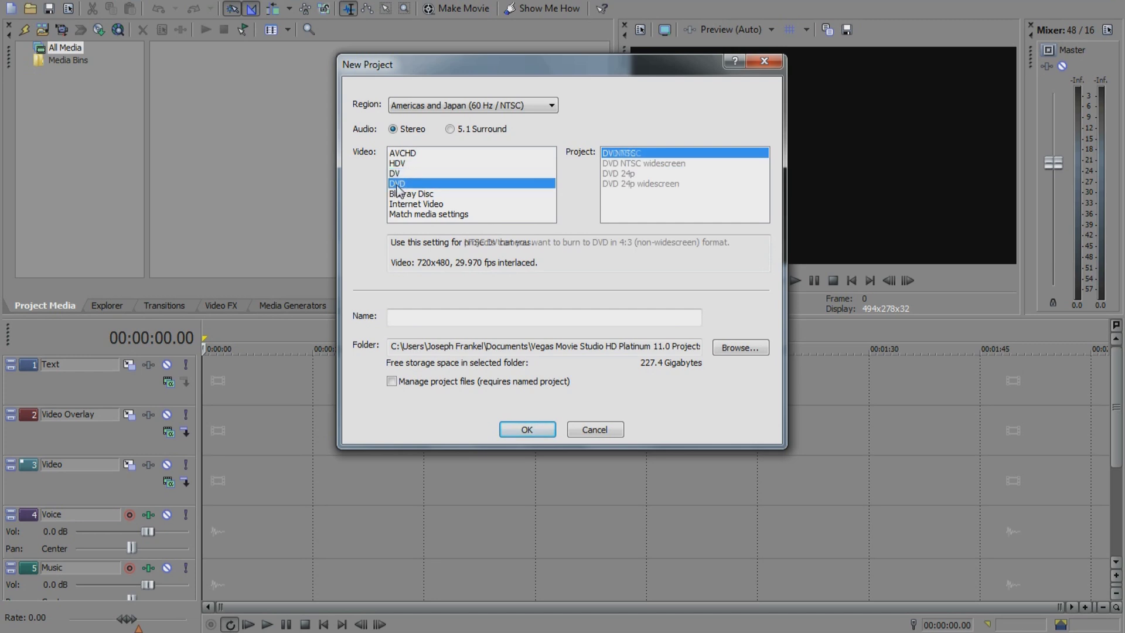
left_click(421, 195)
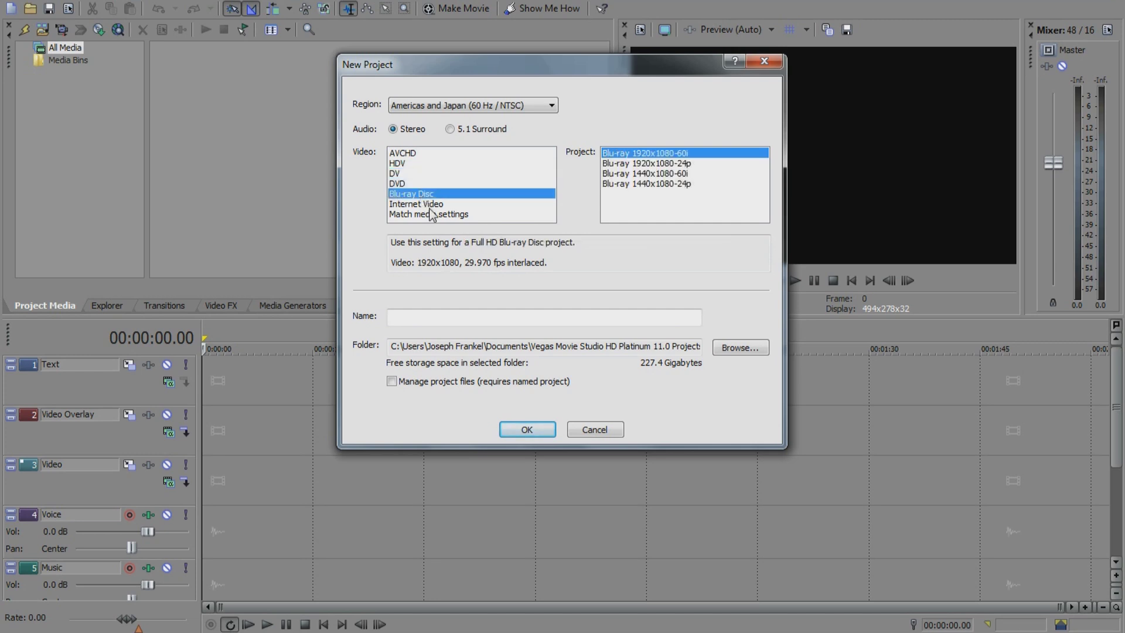
left_click(432, 206)
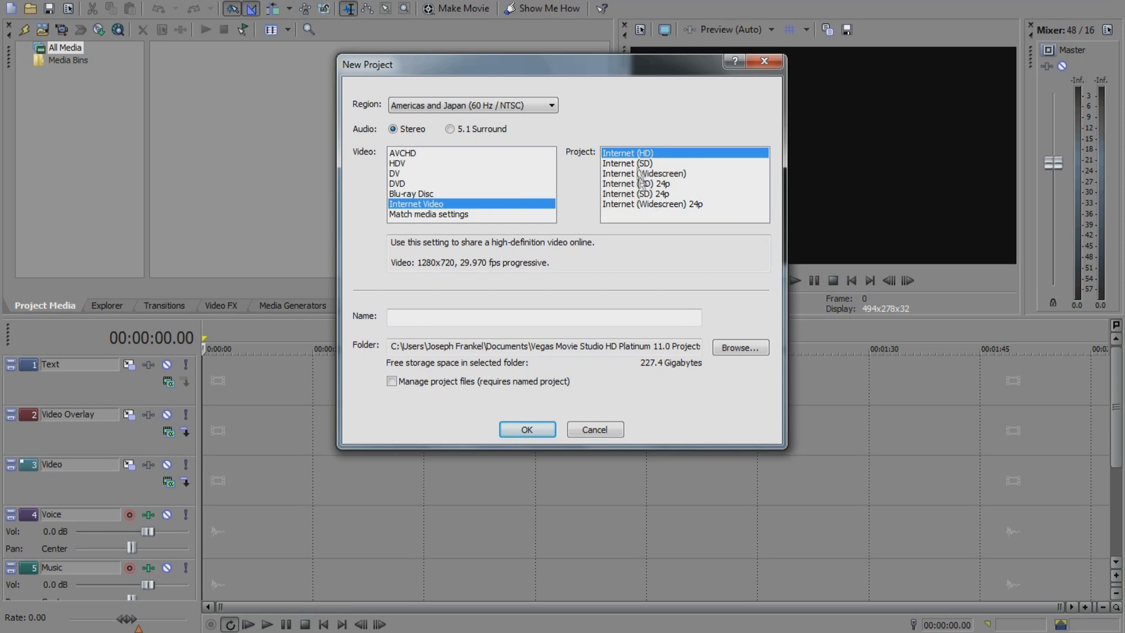
left_click(420, 215)
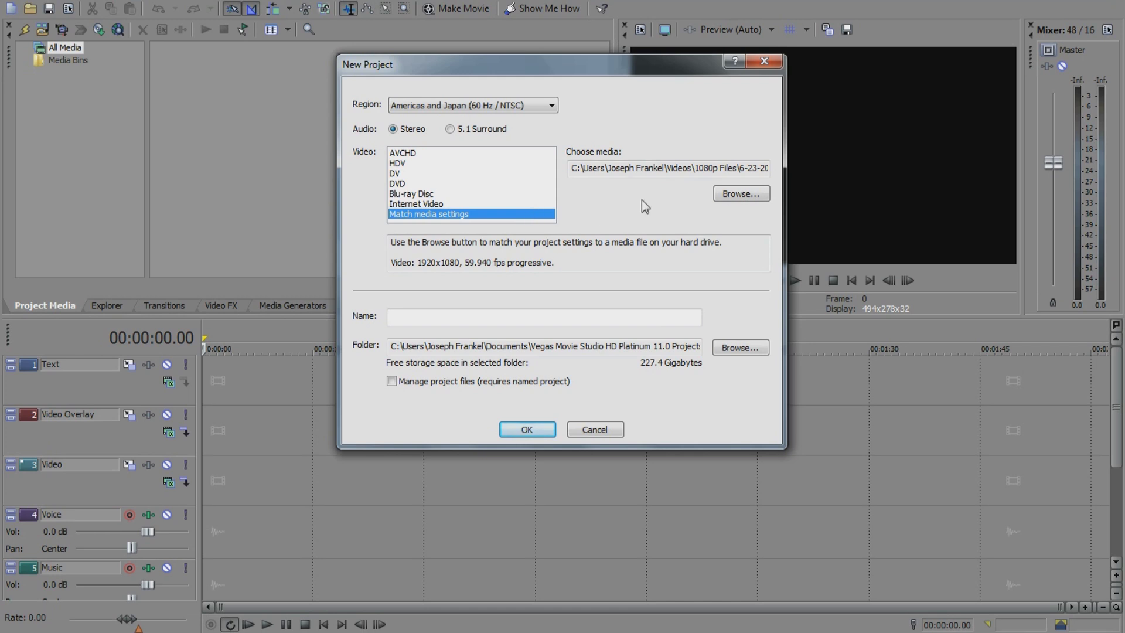
Step: Match the project settings to clip 00006.MTS, giving 1920x1080 at 59.940 fps progressive
left_click(734, 196)
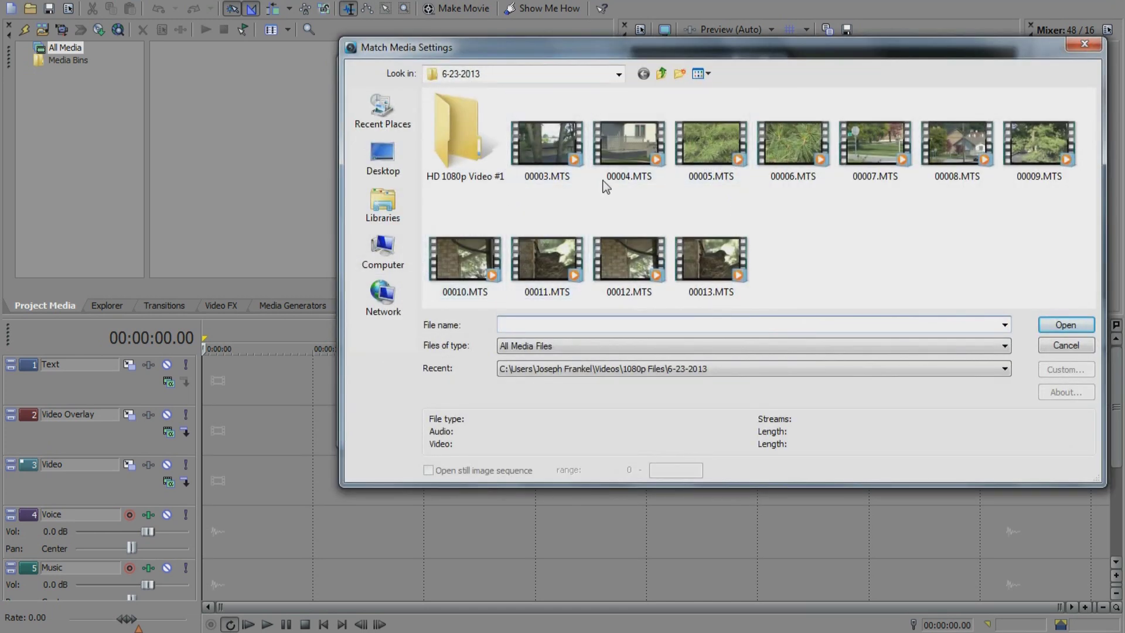
left_click(793, 155)
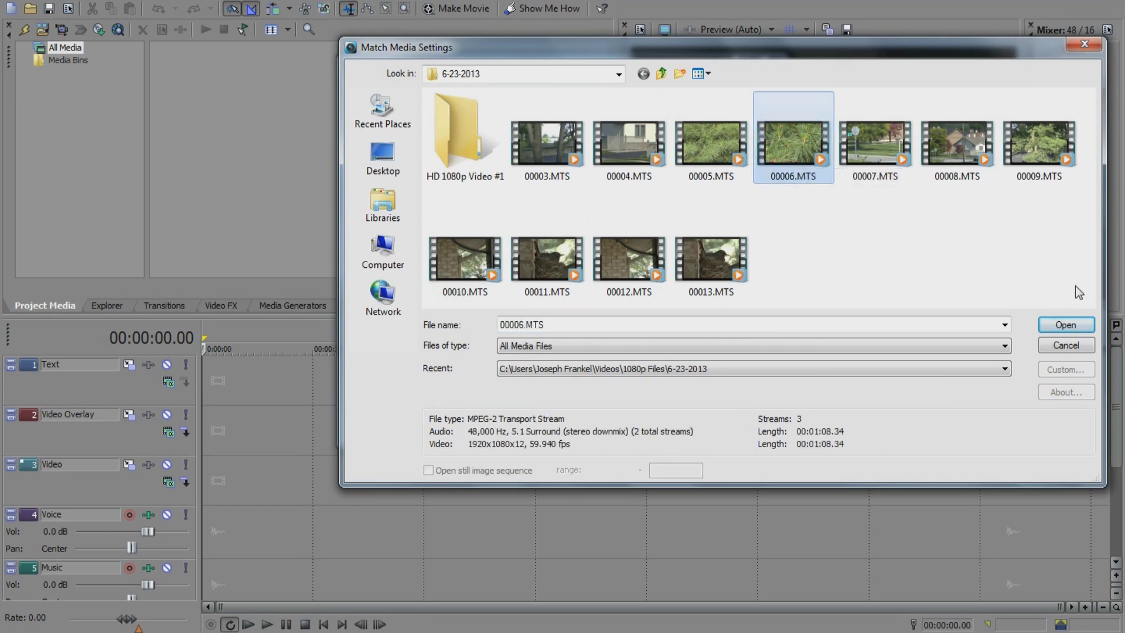
left_click(1073, 328)
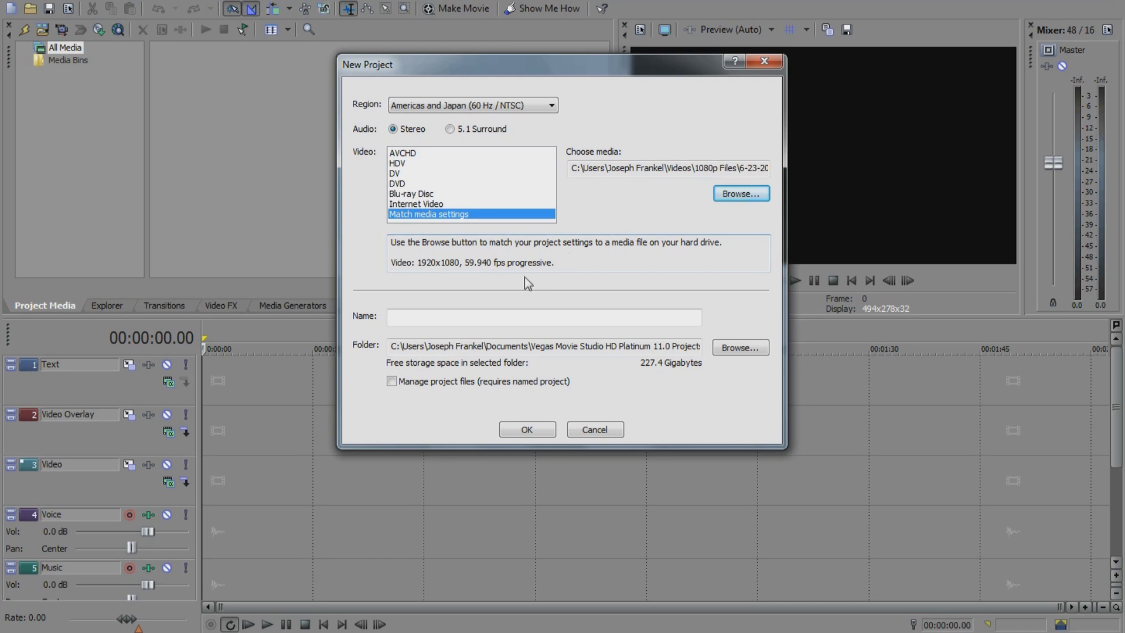
Step: Name the project 'Test Video#1', enable Manage project files, and create it
left_click(428, 321)
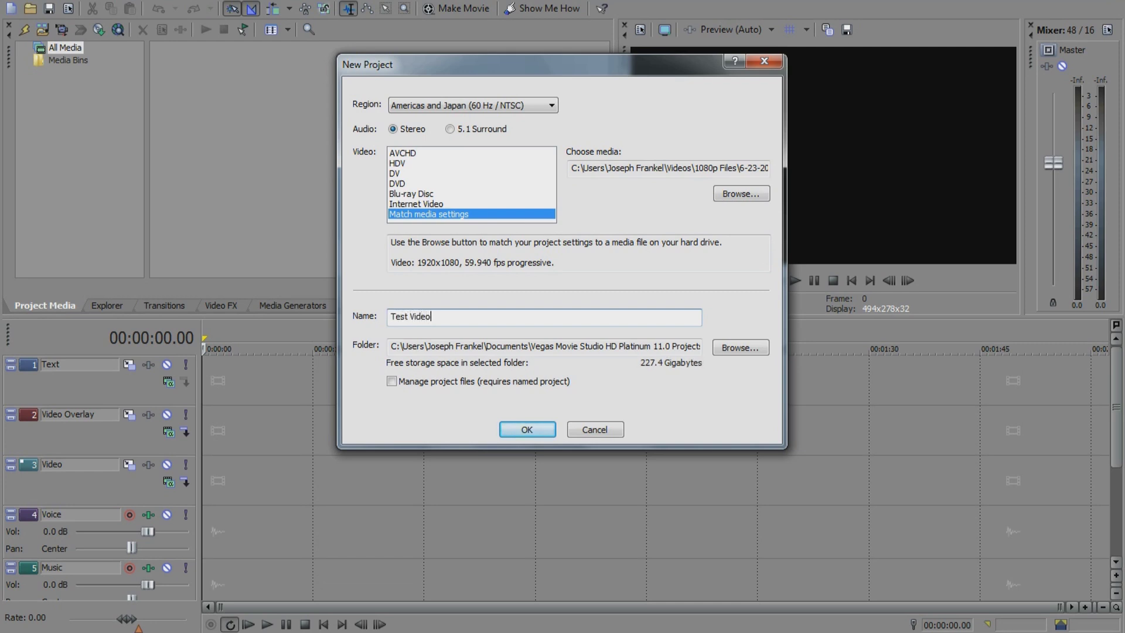
type("Test Video#1")
left_click(391, 382)
left_click(534, 430)
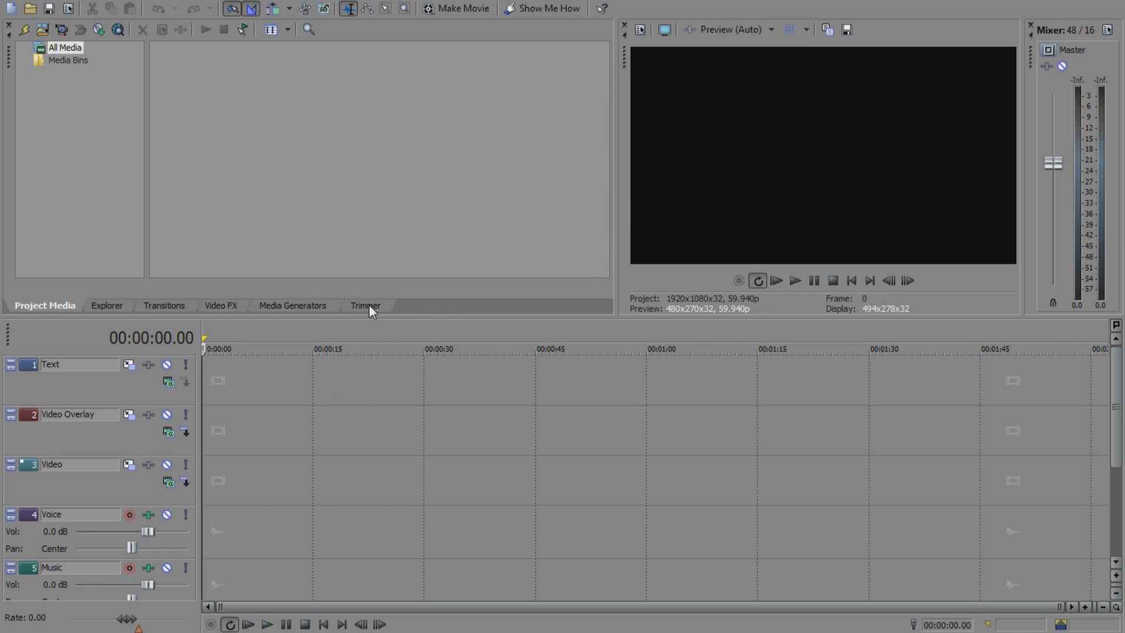
left_click(28, 2)
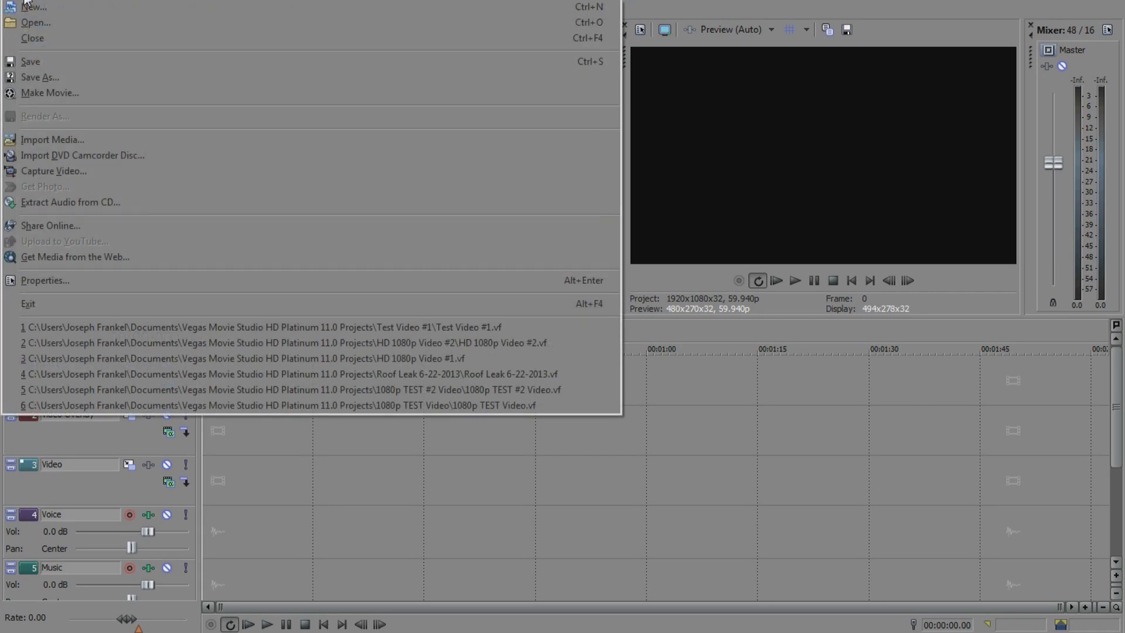
Step: Import clips 00006.MTS and 00013.MTS together into Project Media
left_click(57, 142)
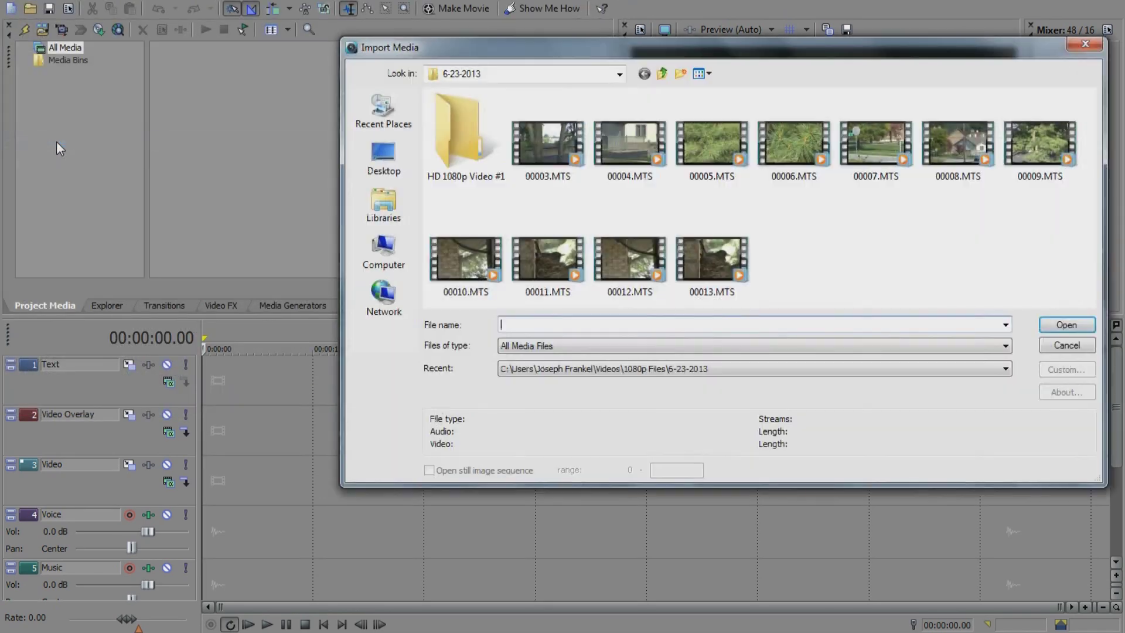
left_click(794, 152)
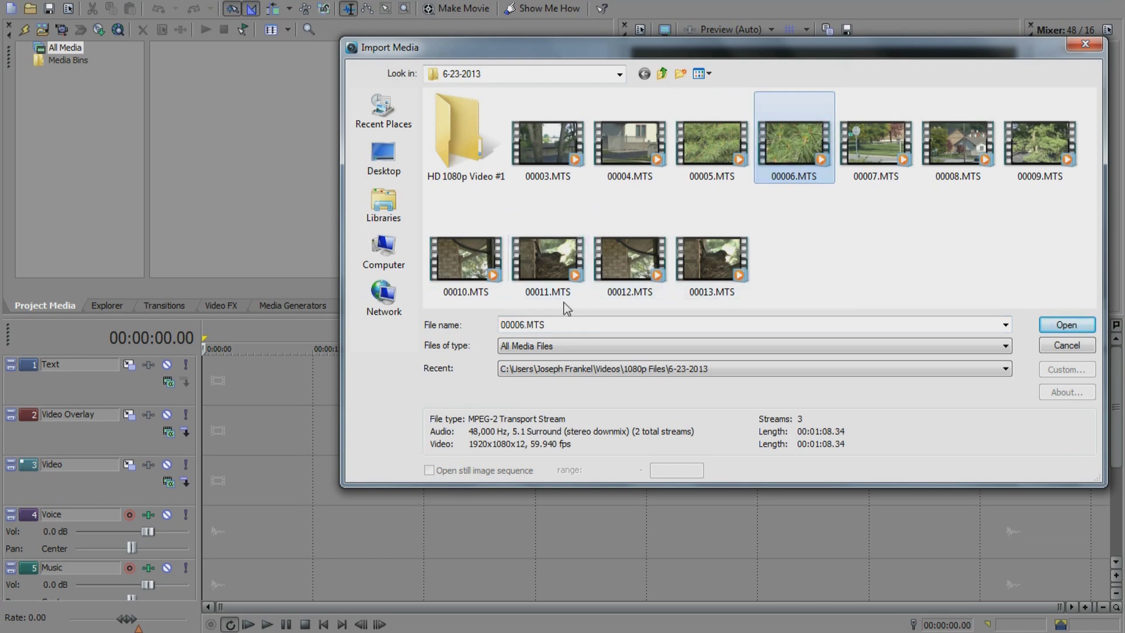
left_click(717, 265, "ctrl")
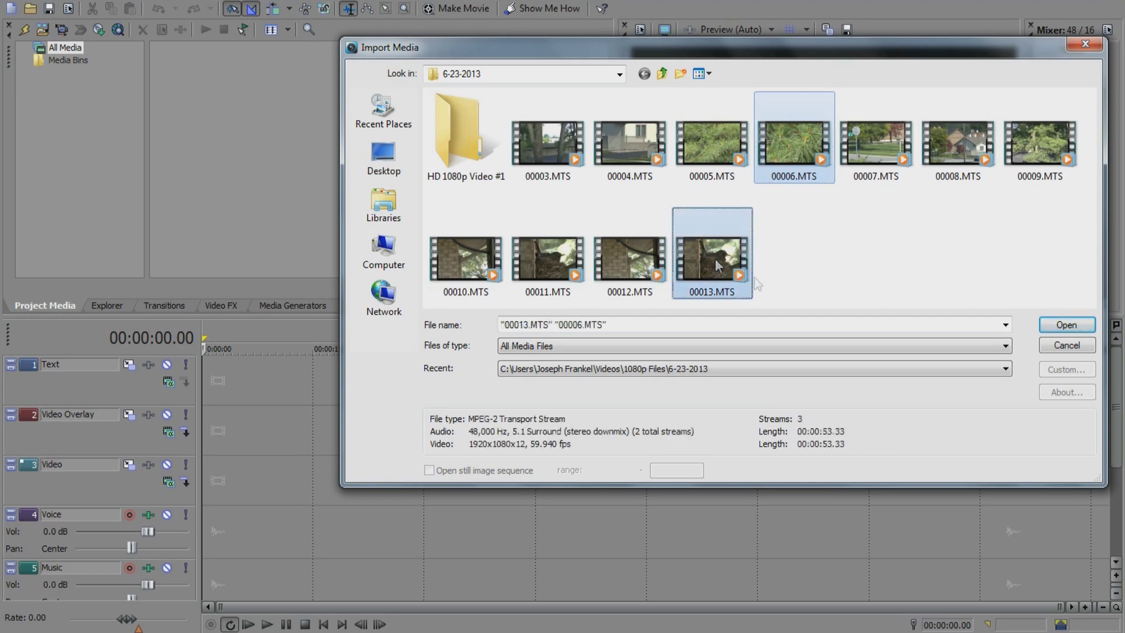
left_click(1067, 325)
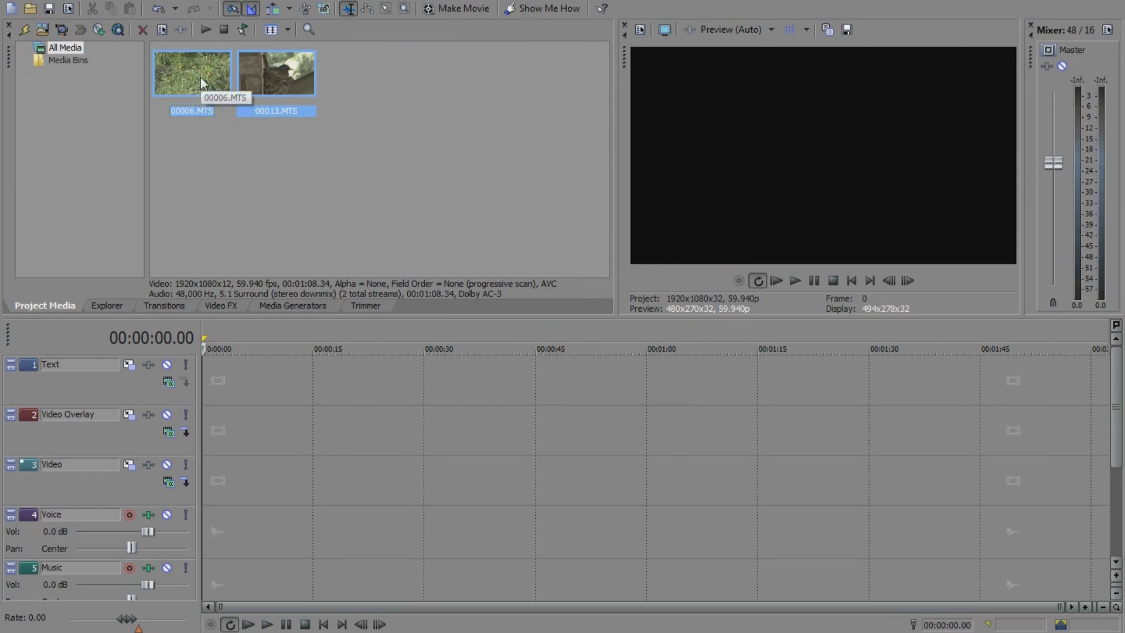
Step: Drag both clips onto the Video and Voice tracks, declining 5.1 surround to stay stereo
left_click_drag(201, 82, 206, 503)
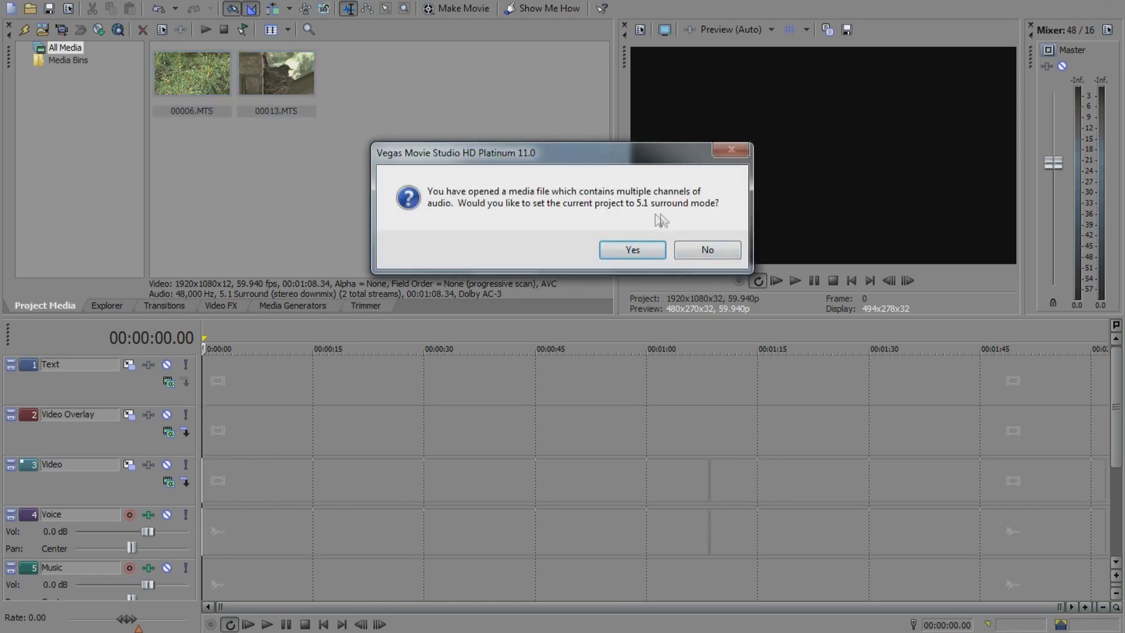
left_click(711, 251)
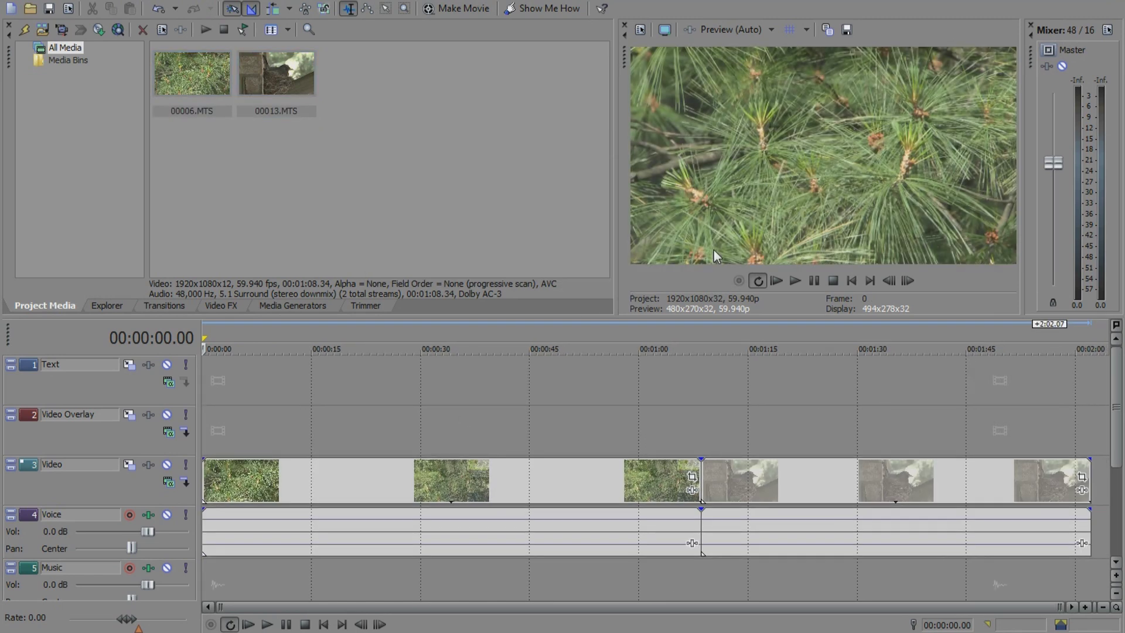
Step: Preview the tree footage at about 4, 25, 39 and 47 seconds
left_click(235, 420)
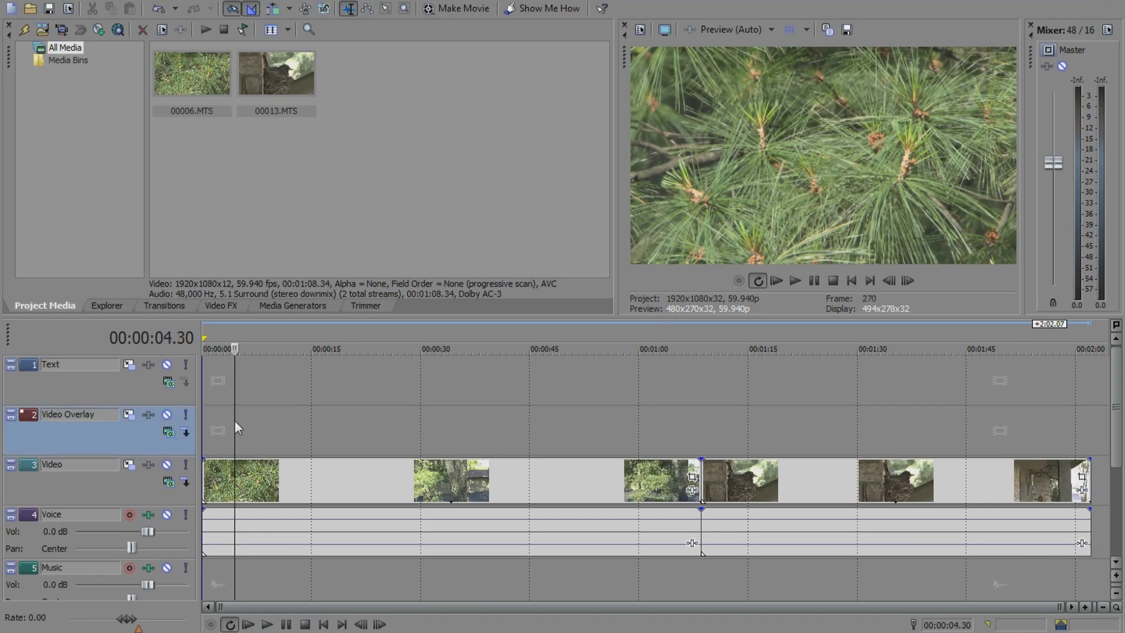
key("space")
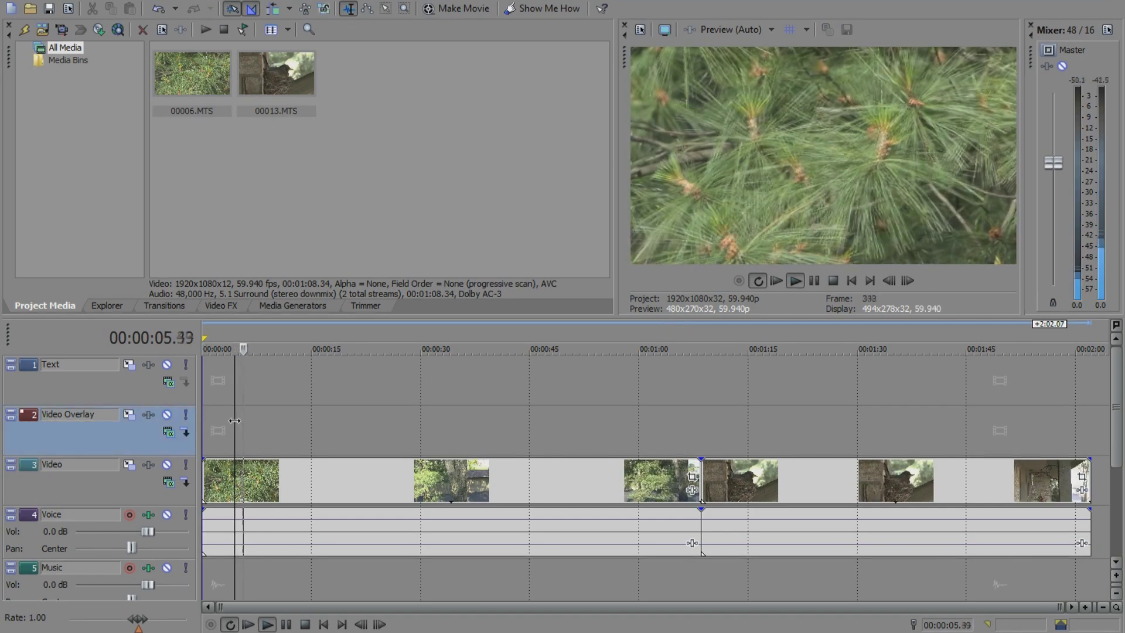
key("space")
left_click(384, 428)
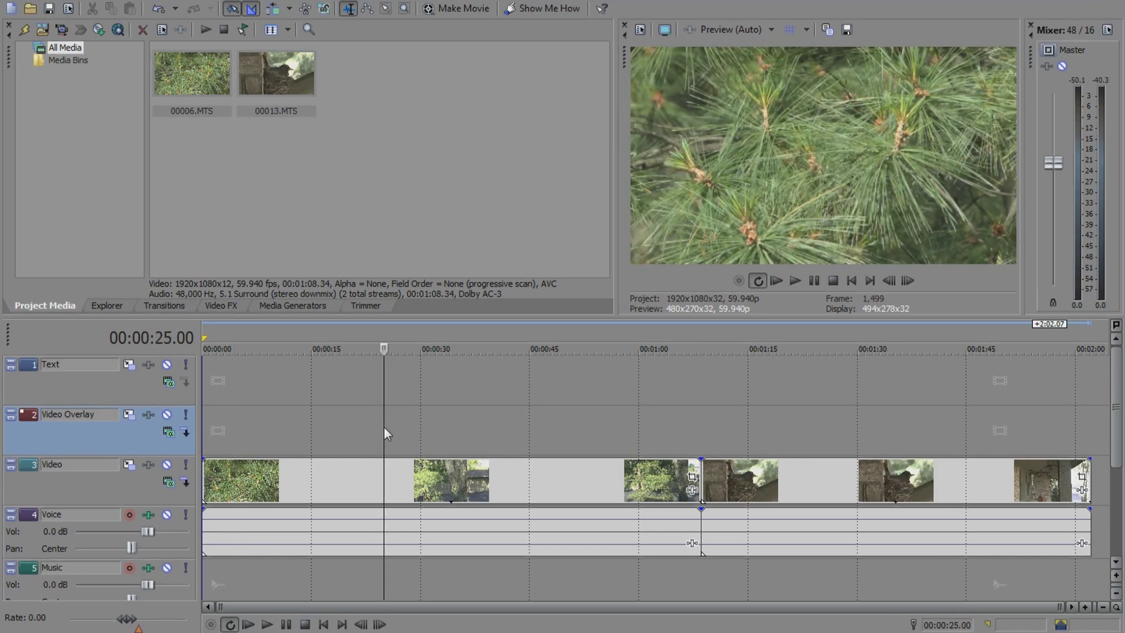
key("space")
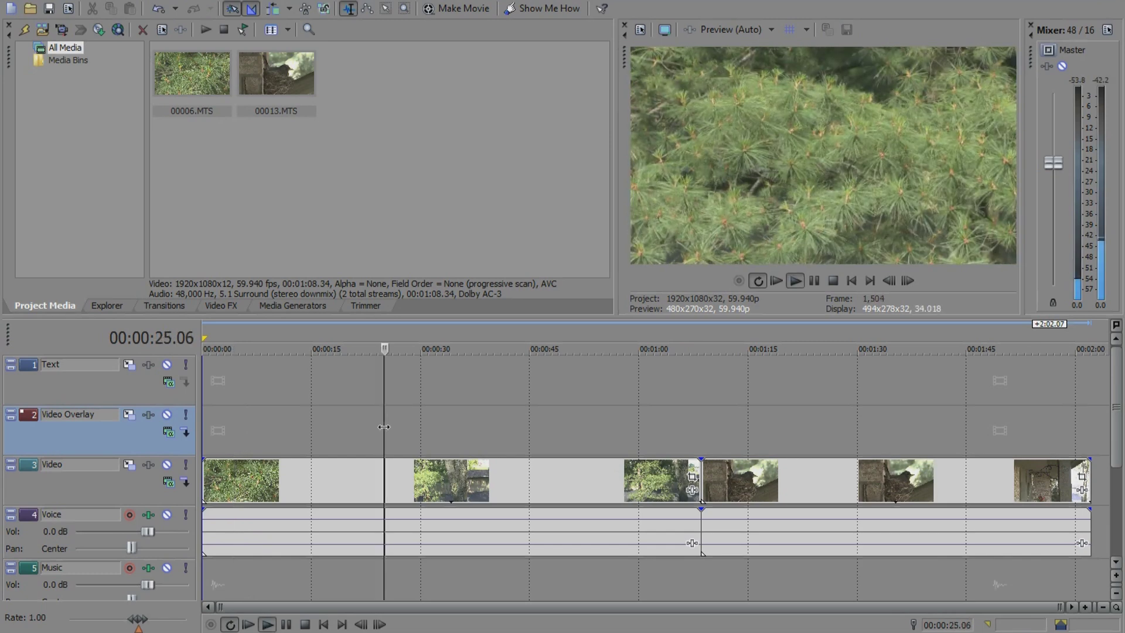
key("space")
left_click(486, 428)
key("space")
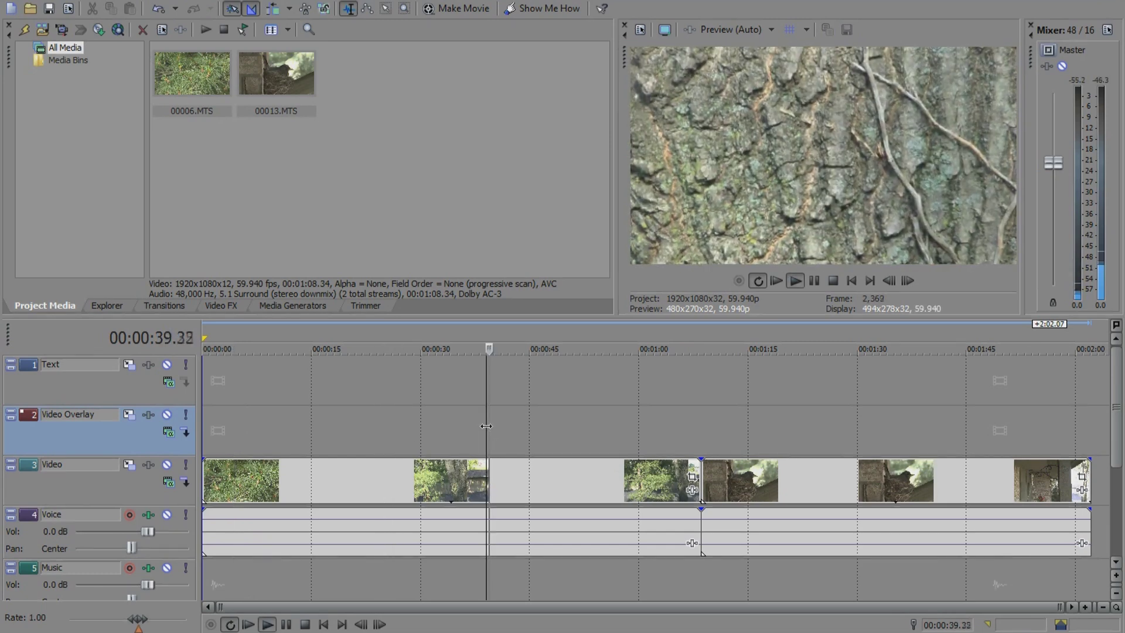
key("space")
left_click(547, 437)
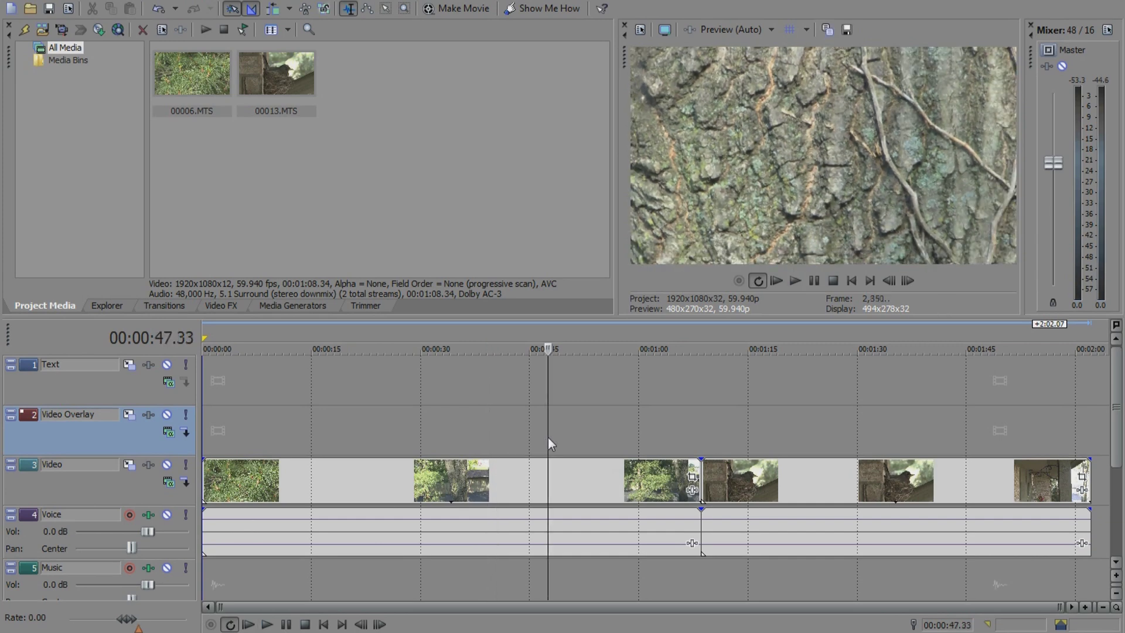
Step: Split the clips at 0:56.52 and delete the piece after the cut
left_click(616, 430)
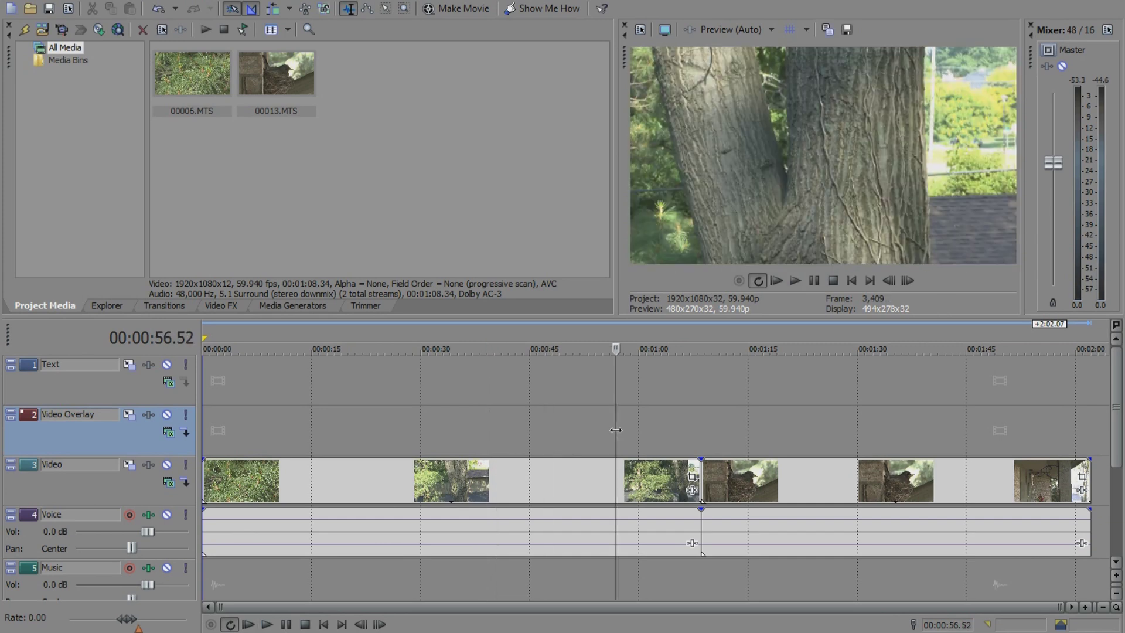
key("s")
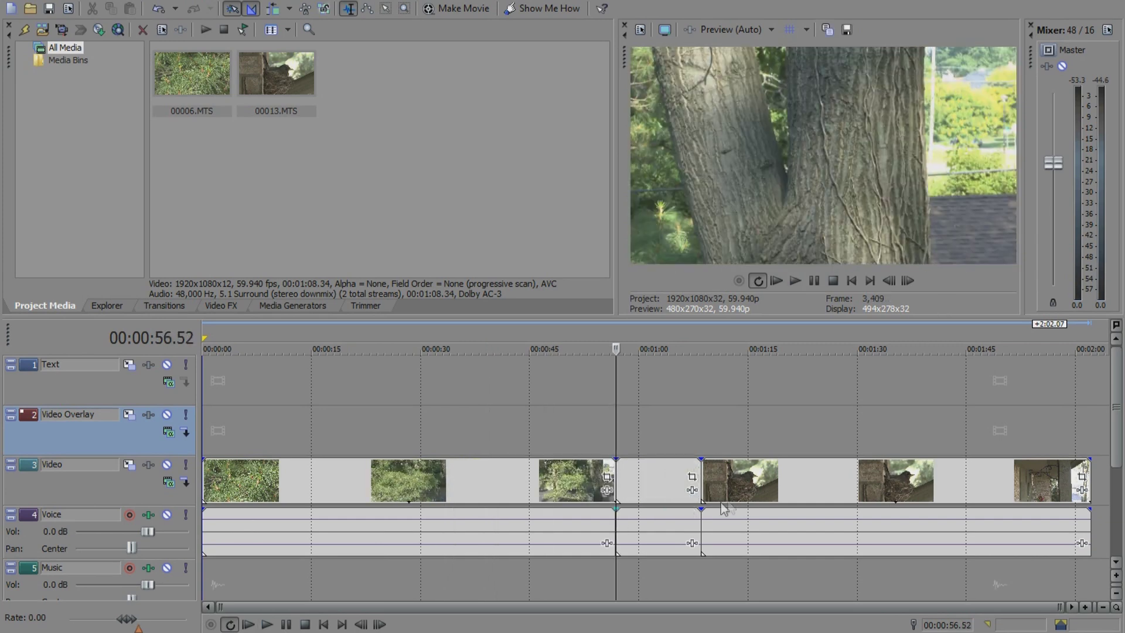
left_click(656, 485)
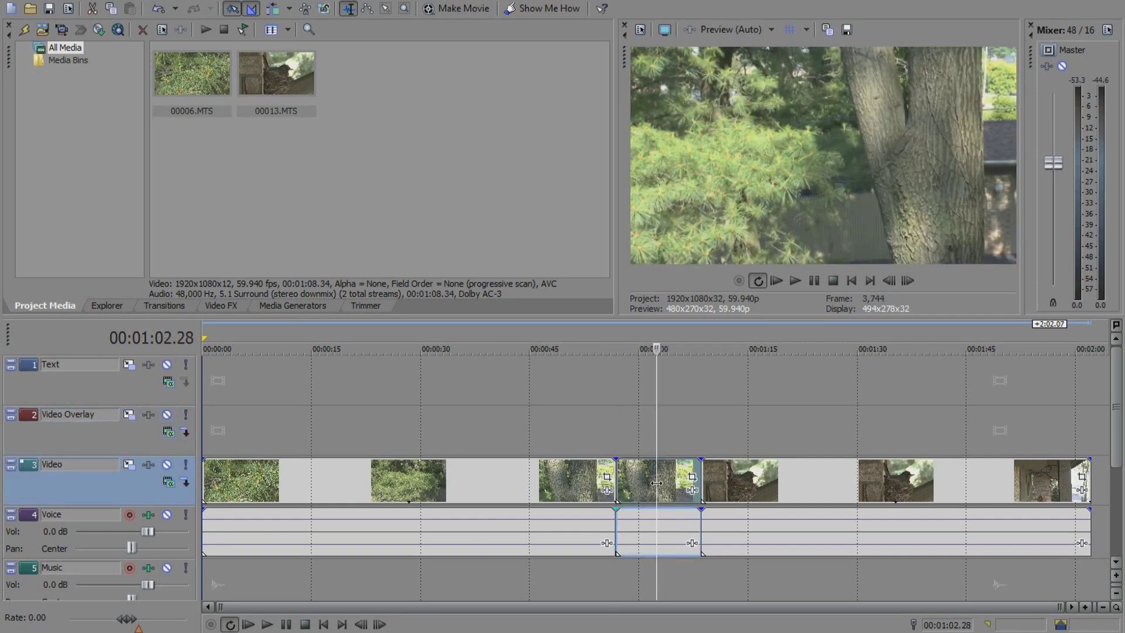
key("Delete")
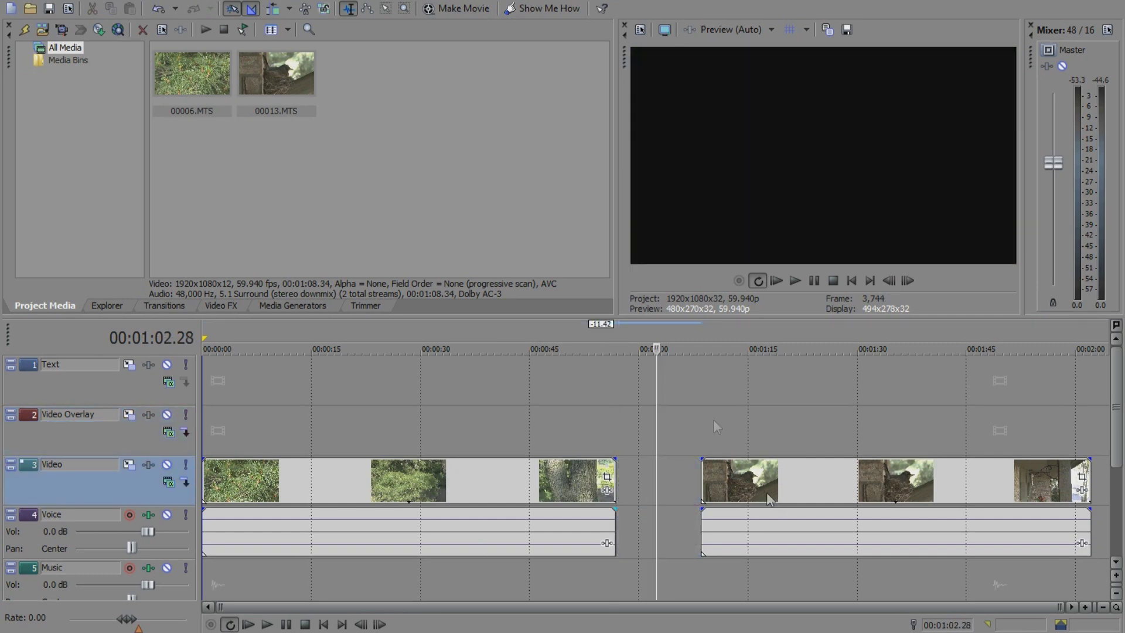
Step: Preview the bird footage between about 1:12 and 1:50
left_click(731, 425)
key("space")
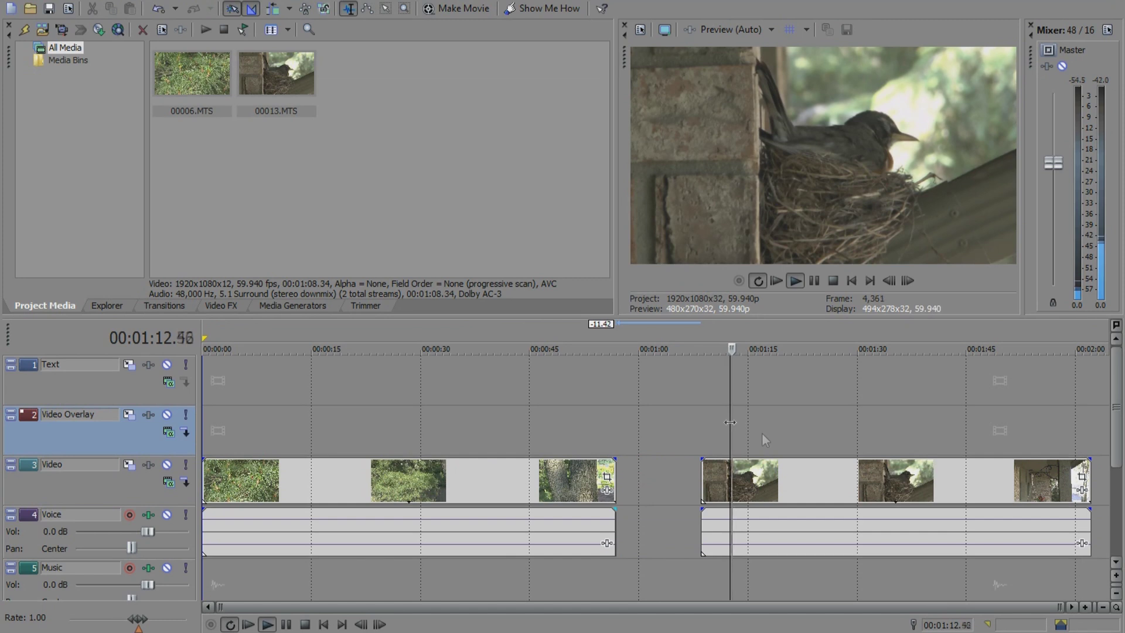
key("space")
left_click(901, 423)
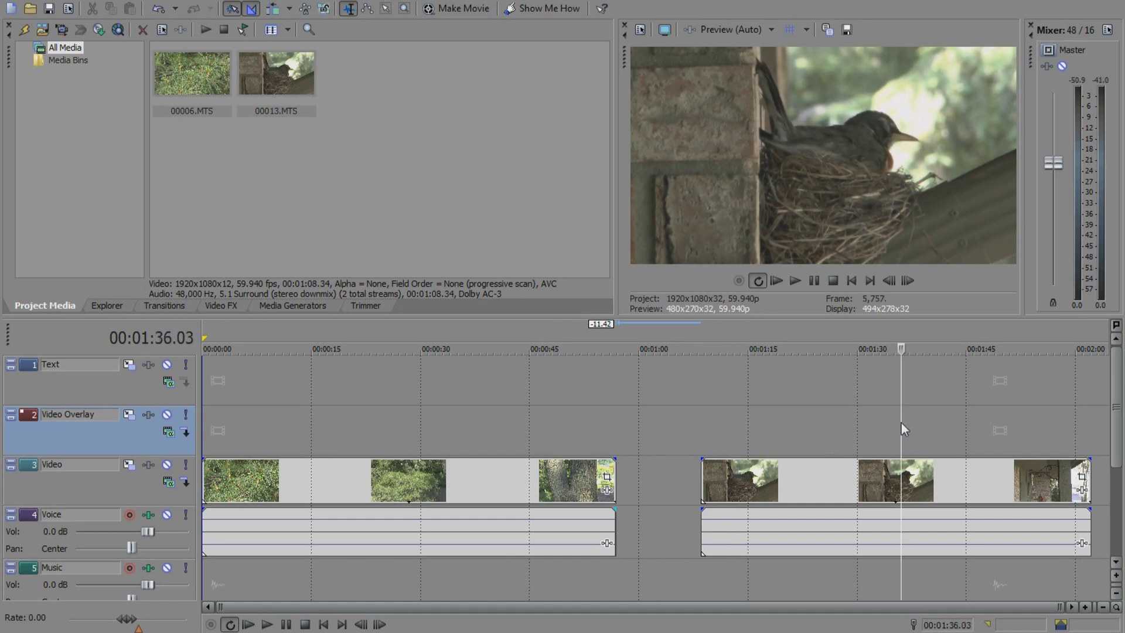
key("space")
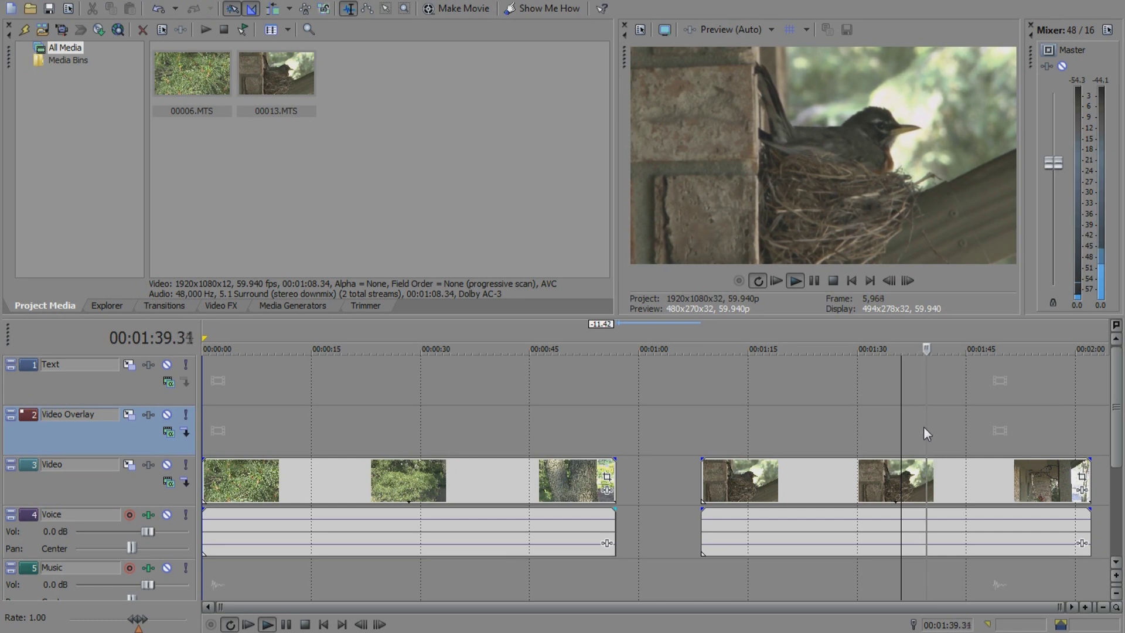
key("space")
left_click(966, 417)
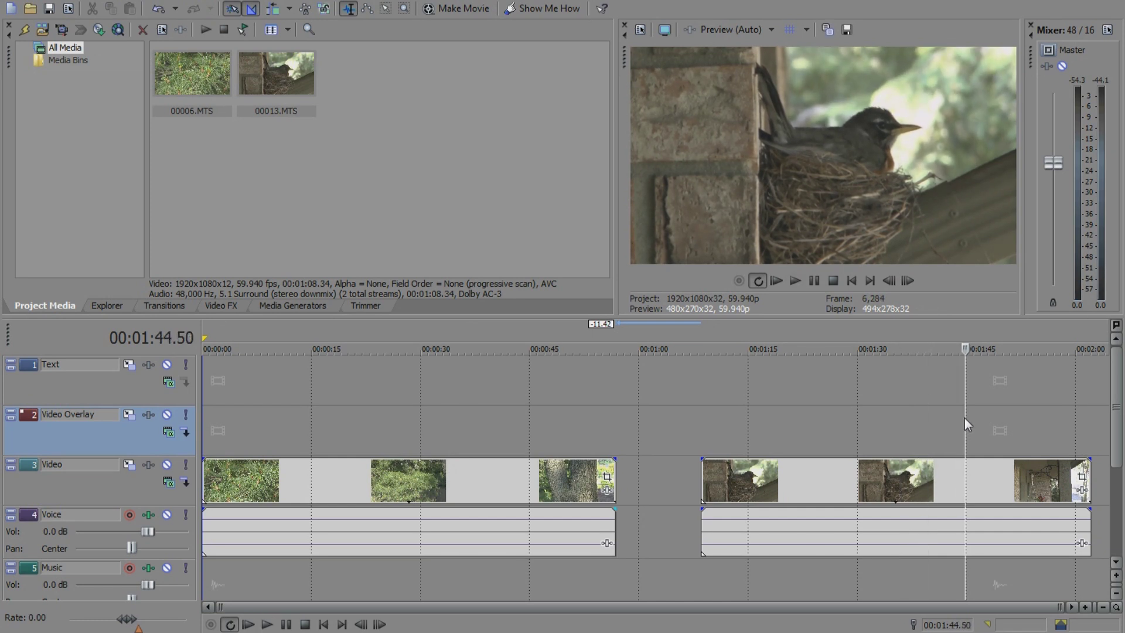
left_click(1010, 414)
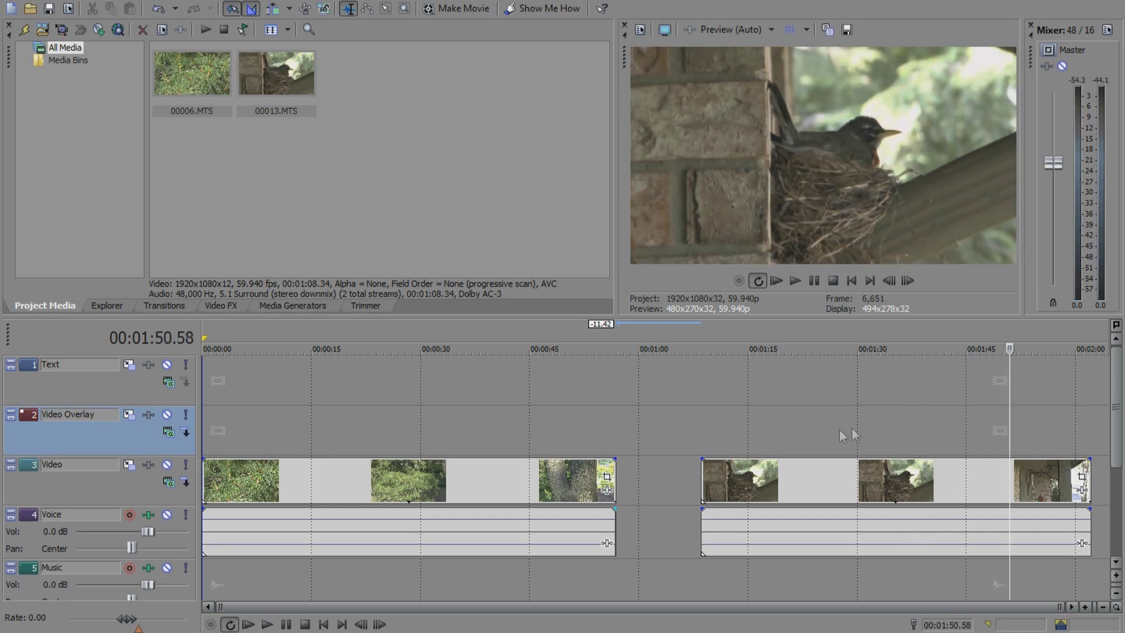
left_click(822, 429)
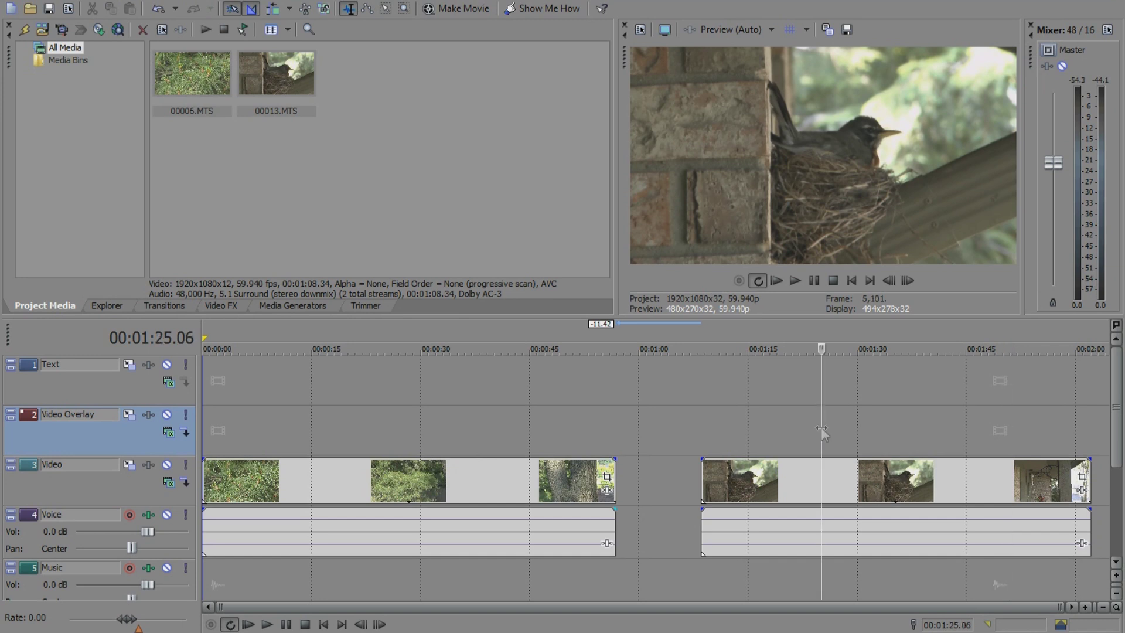
Step: Split the bird clip at 1:20.49 and delete the unwanted piece before it
left_click(791, 430)
key("space")
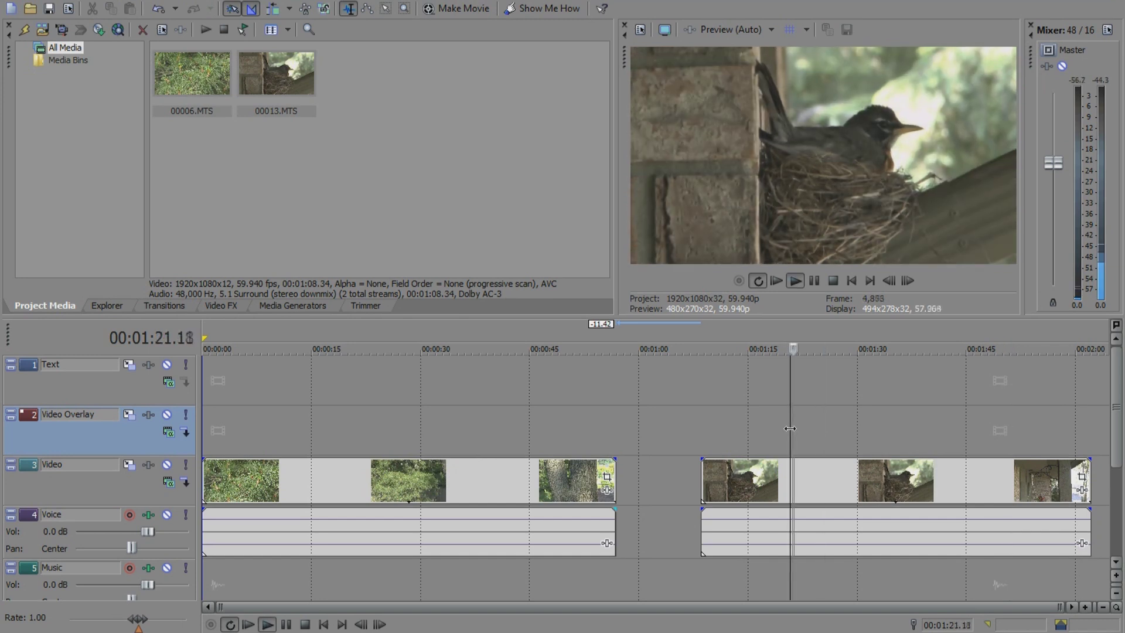
key("space")
key("s")
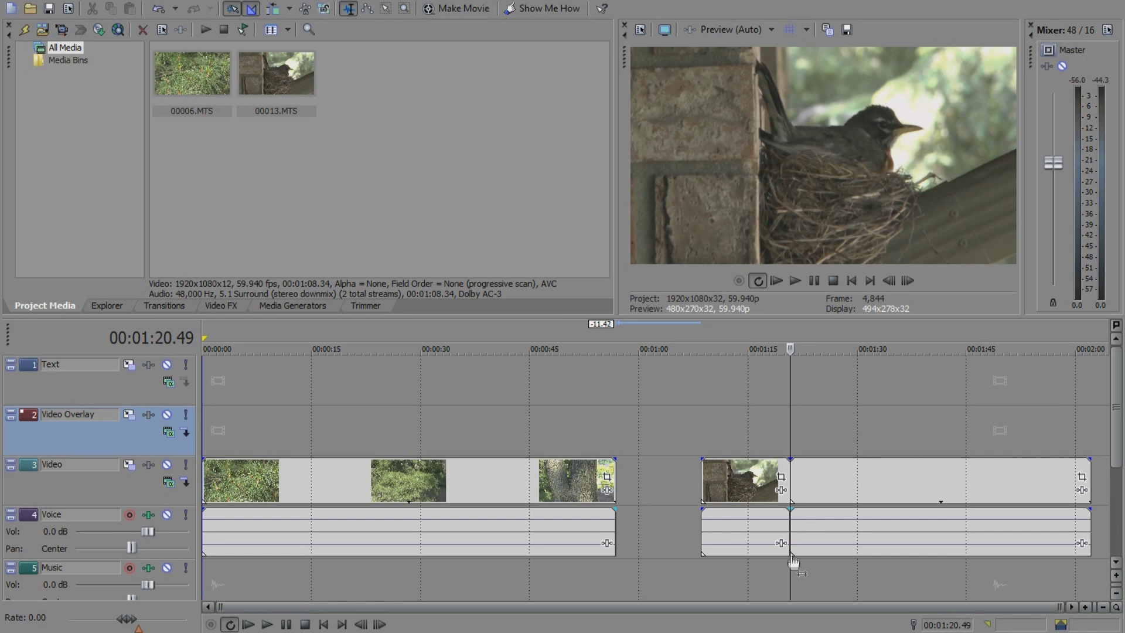
left_click(757, 534)
key("Delete")
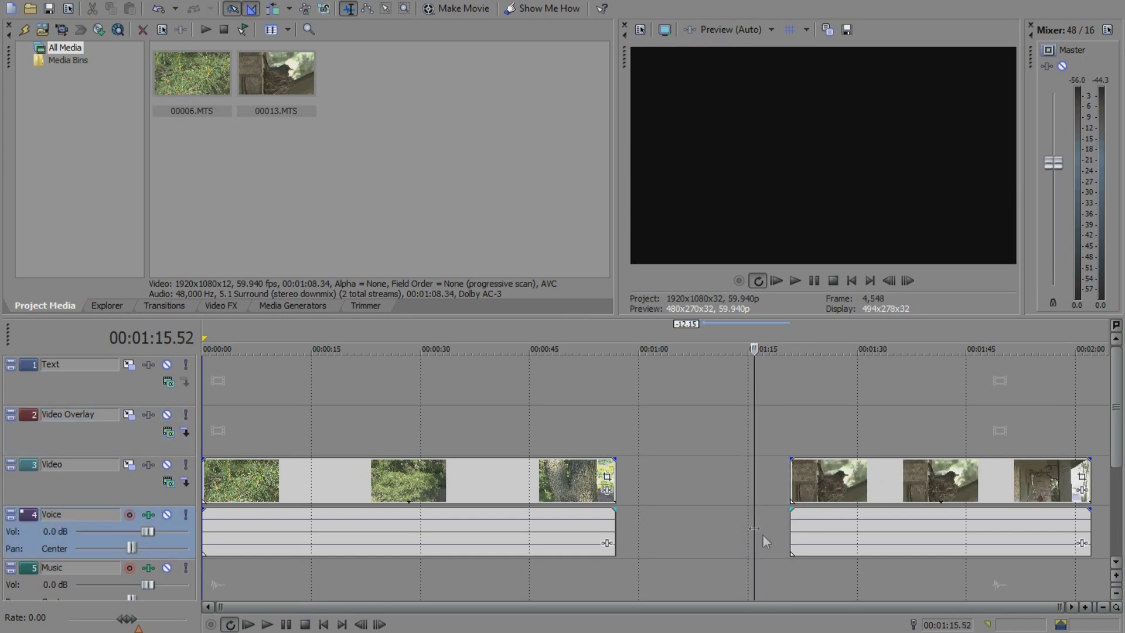
Step: Slide the bird clip left onto the tree clip to form a crossfade and play it back
left_click_drag(944, 498, 751, 498)
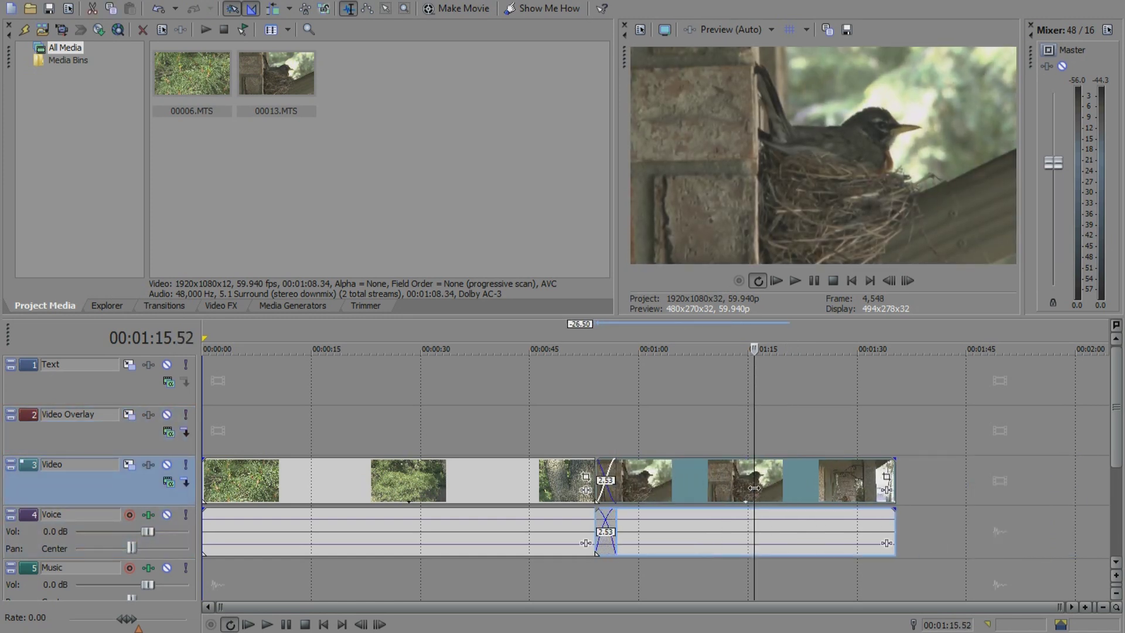
left_click(580, 439)
key("space")
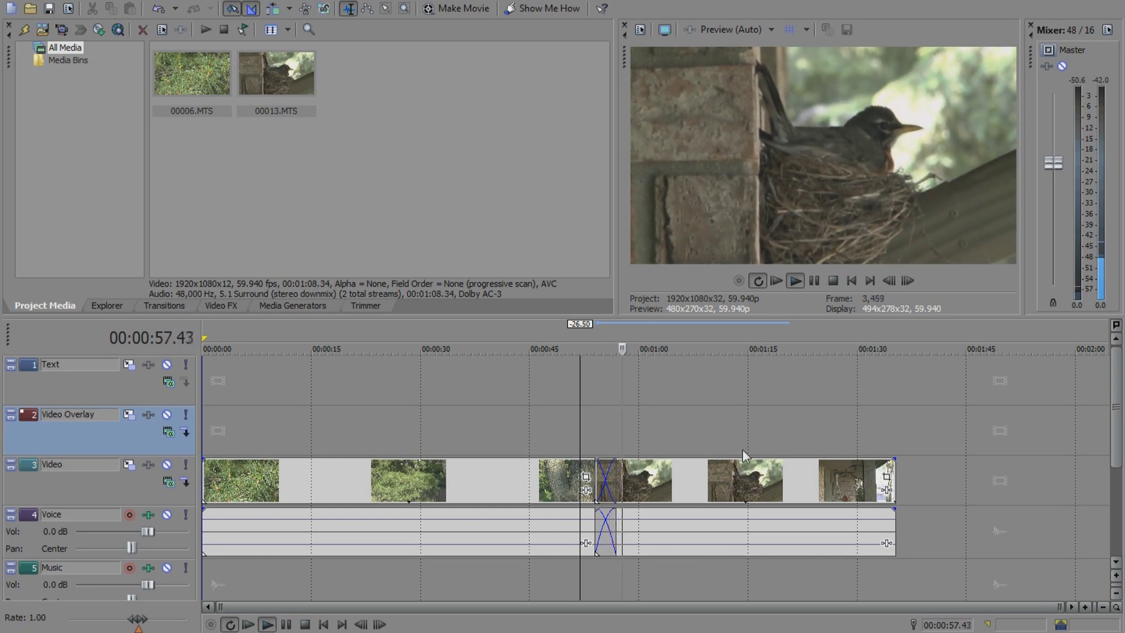
key("space")
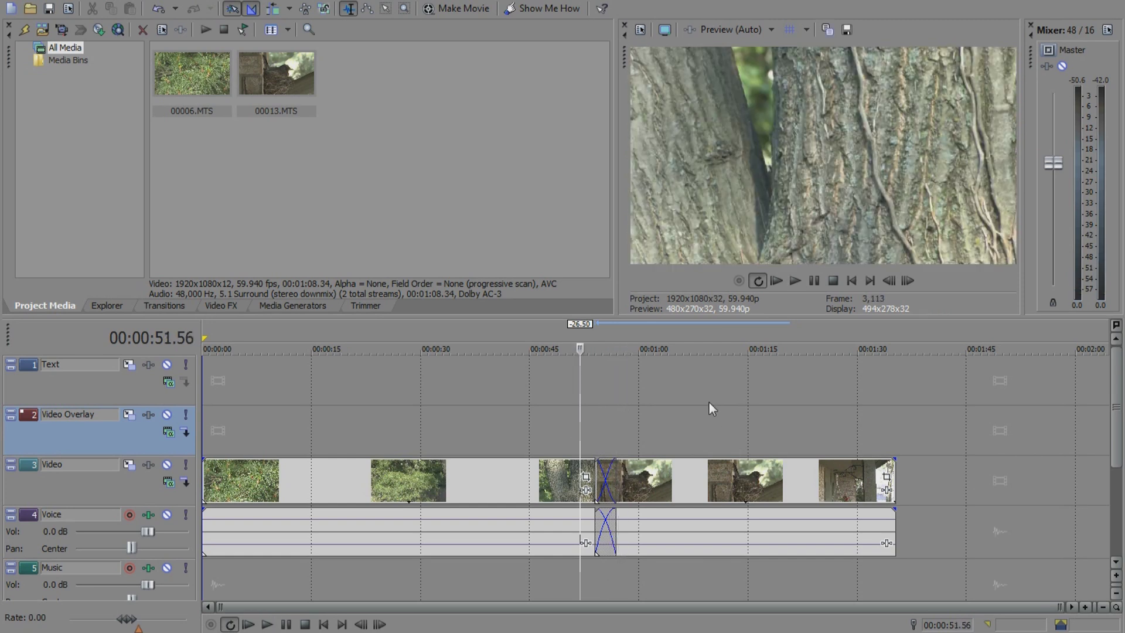
left_click(28, 2)
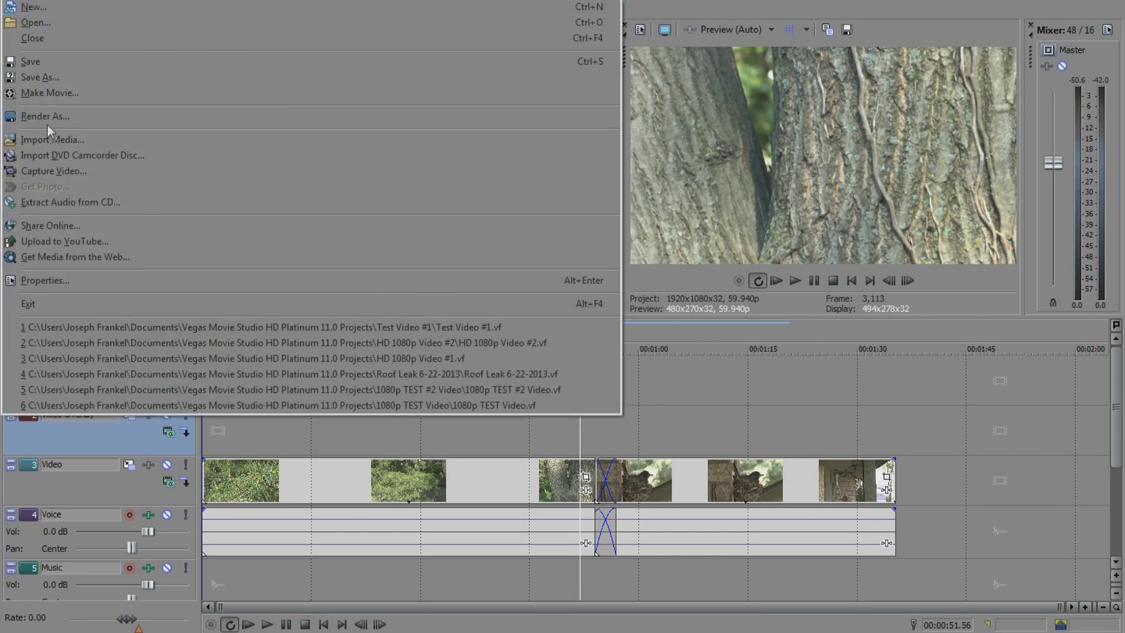
Step: Save the project under a new name and open the Render As dialog
left_click(40, 78)
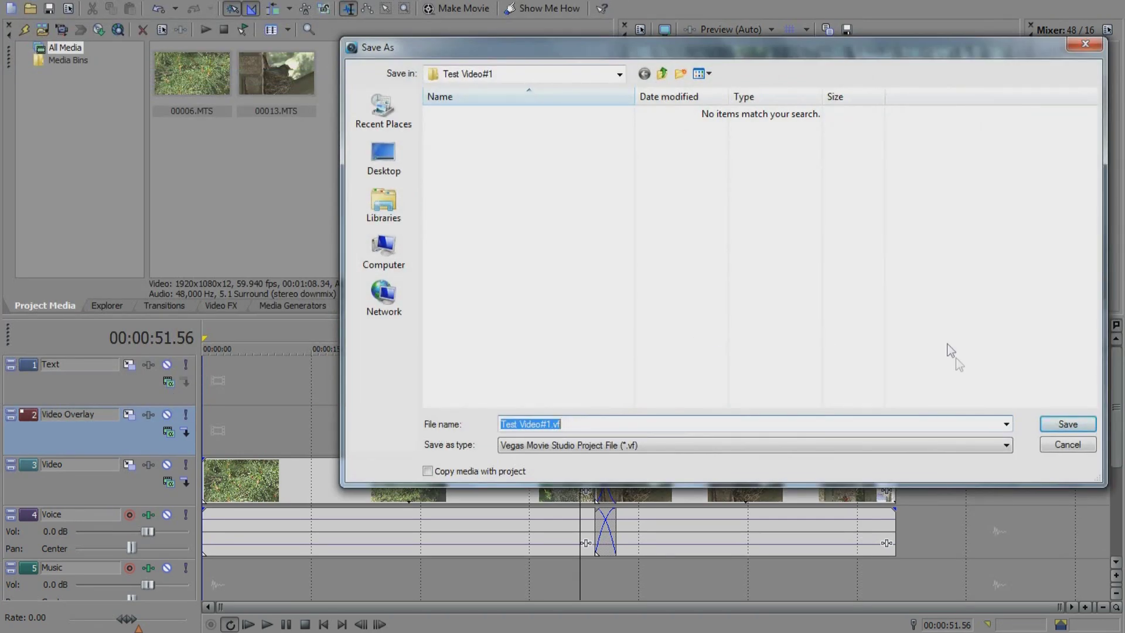
left_click(1076, 426)
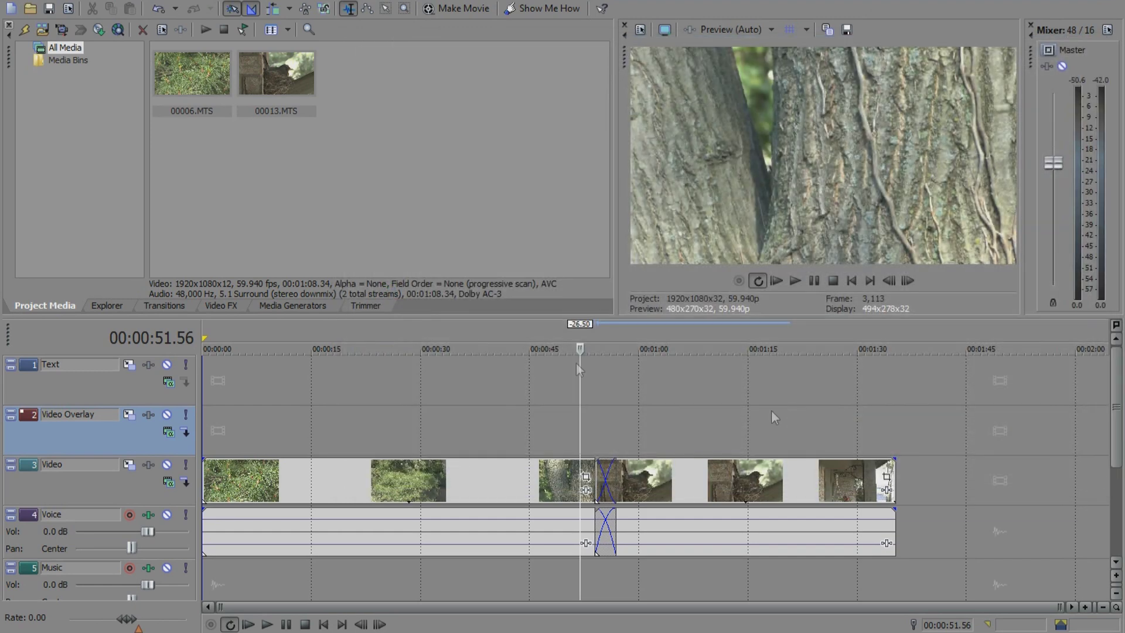
left_click(29, 2)
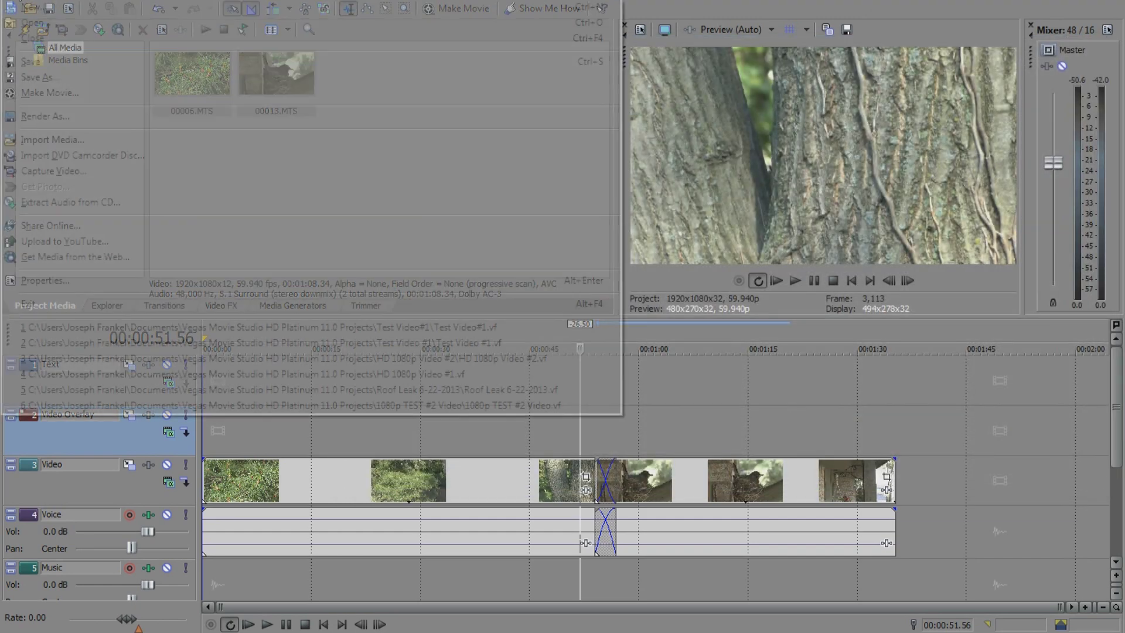
left_click(45, 116)
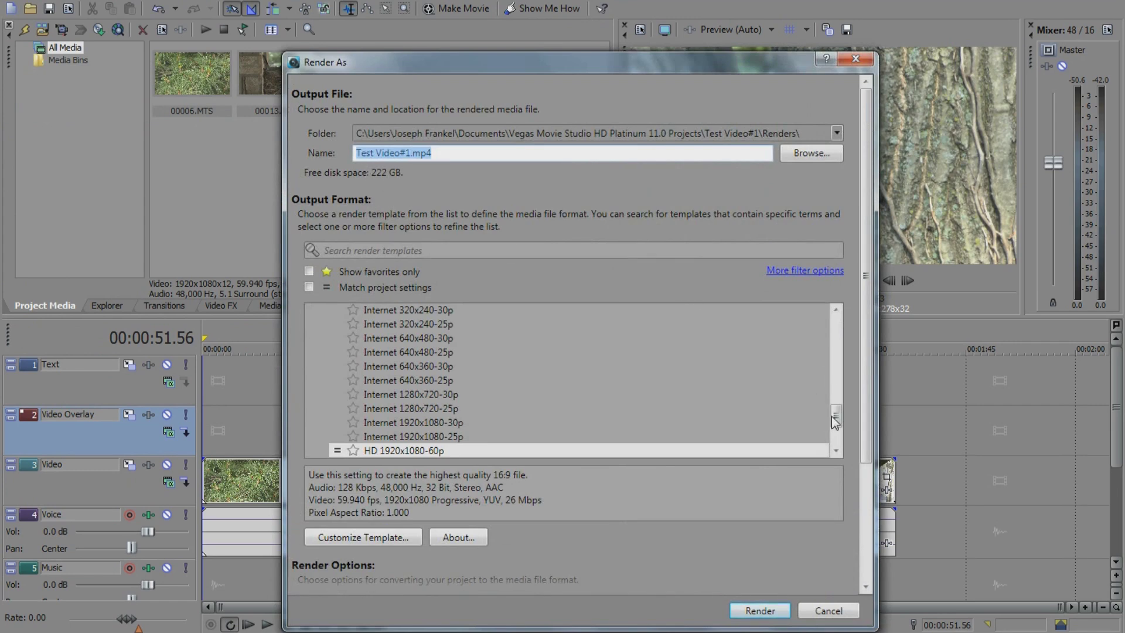
Step: Scroll the render templates, collapsing Sony AVC/MVC and expanding MainConcept MPEG-2
left_click_drag(836, 417, 826, 339)
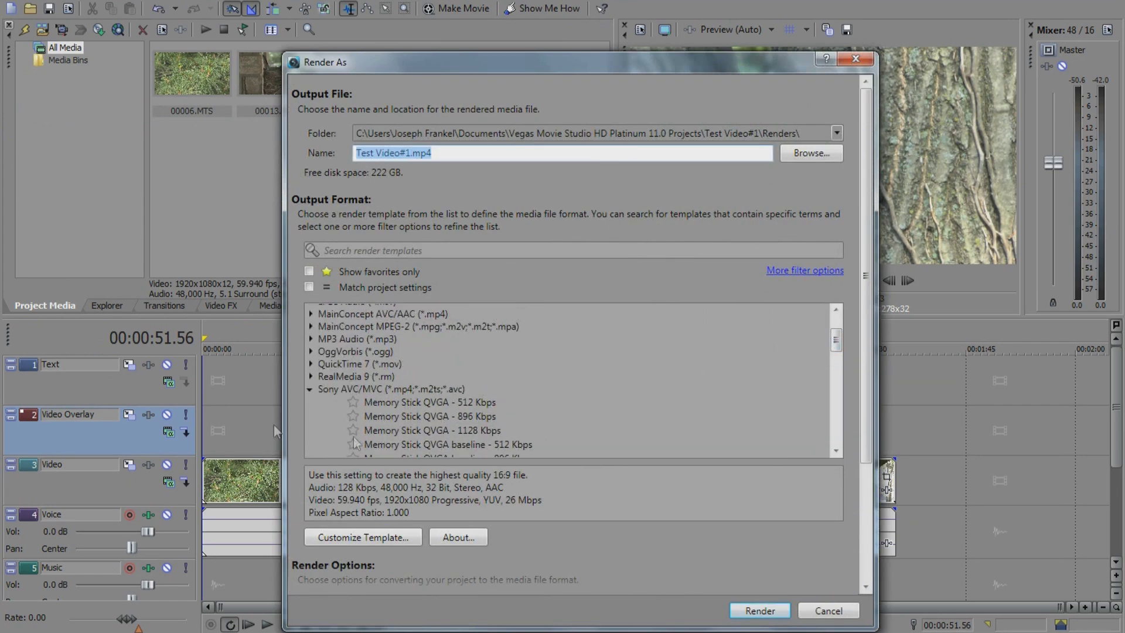
left_click(309, 389)
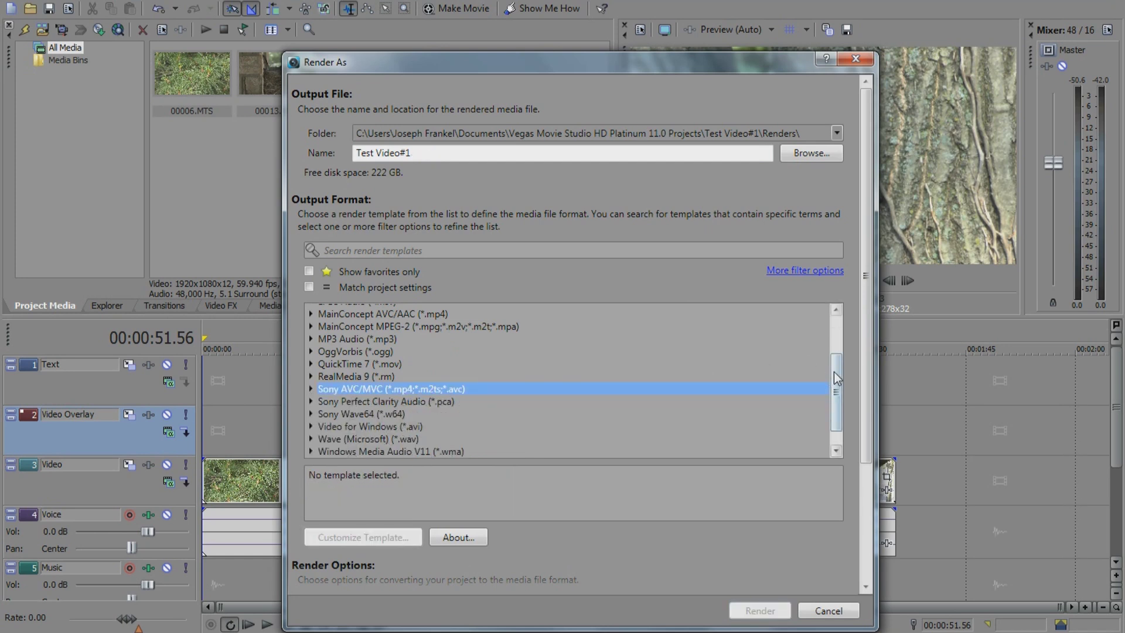
left_click_drag(835, 372, 836, 330)
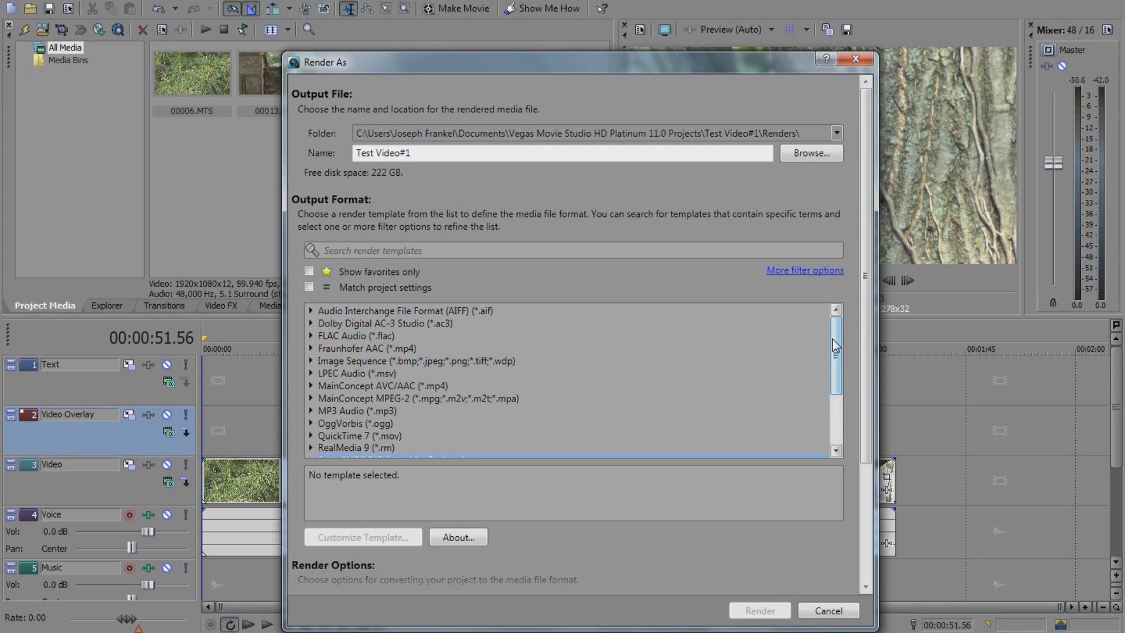
left_click_drag(837, 346, 835, 379)
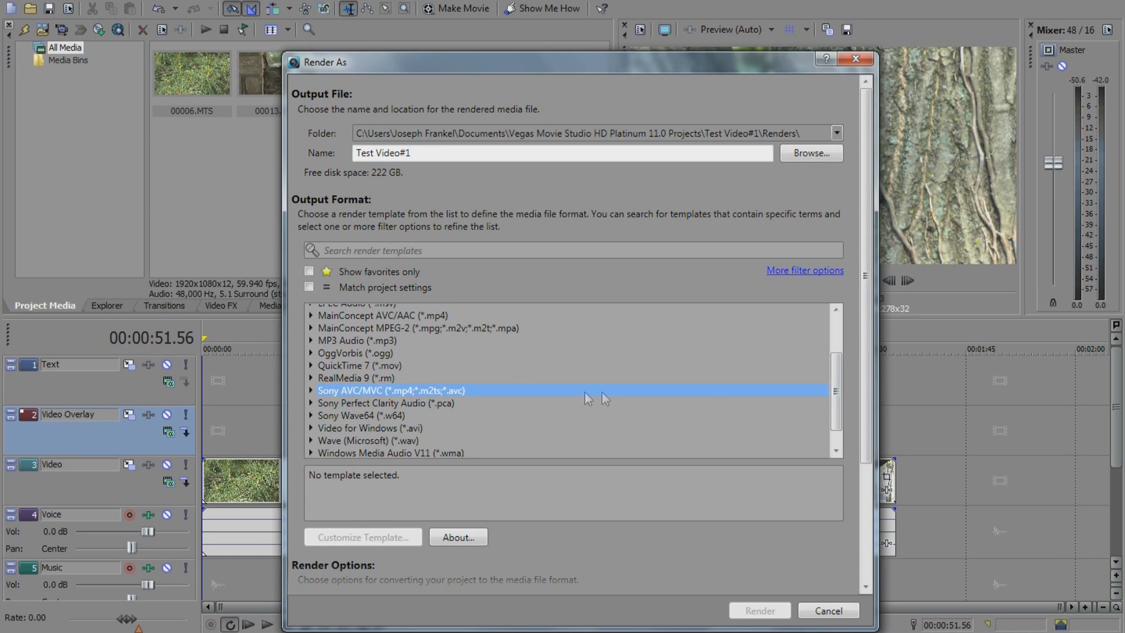
left_click(310, 327)
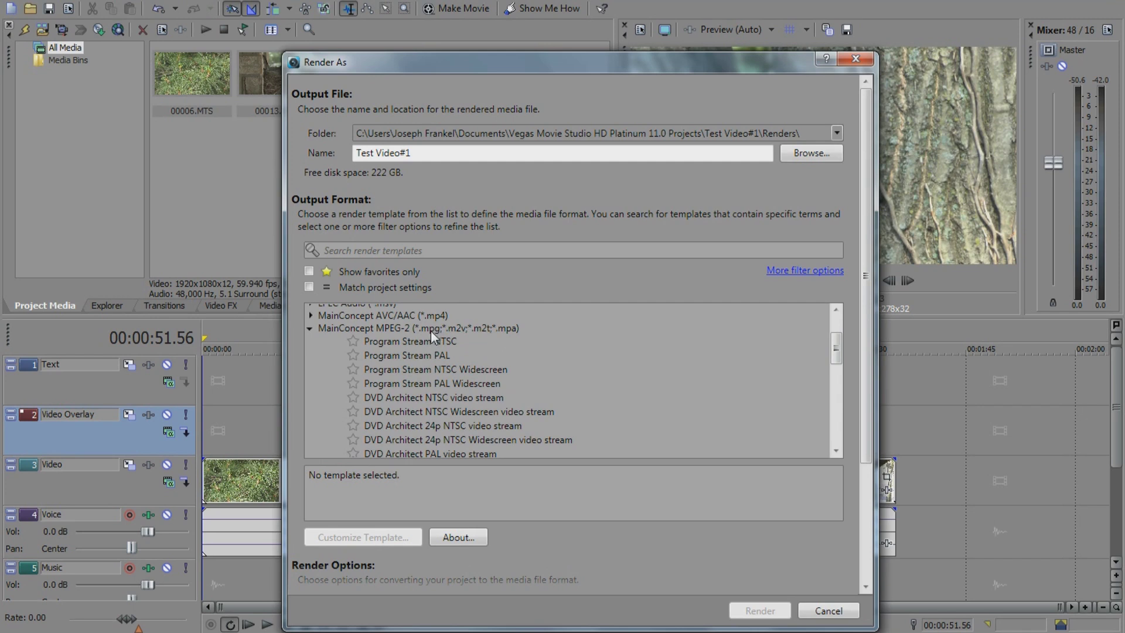
Step: Try the Sony Tablet 1080p template under MainConcept AVC/AAC, then collapse that group
left_click(309, 327)
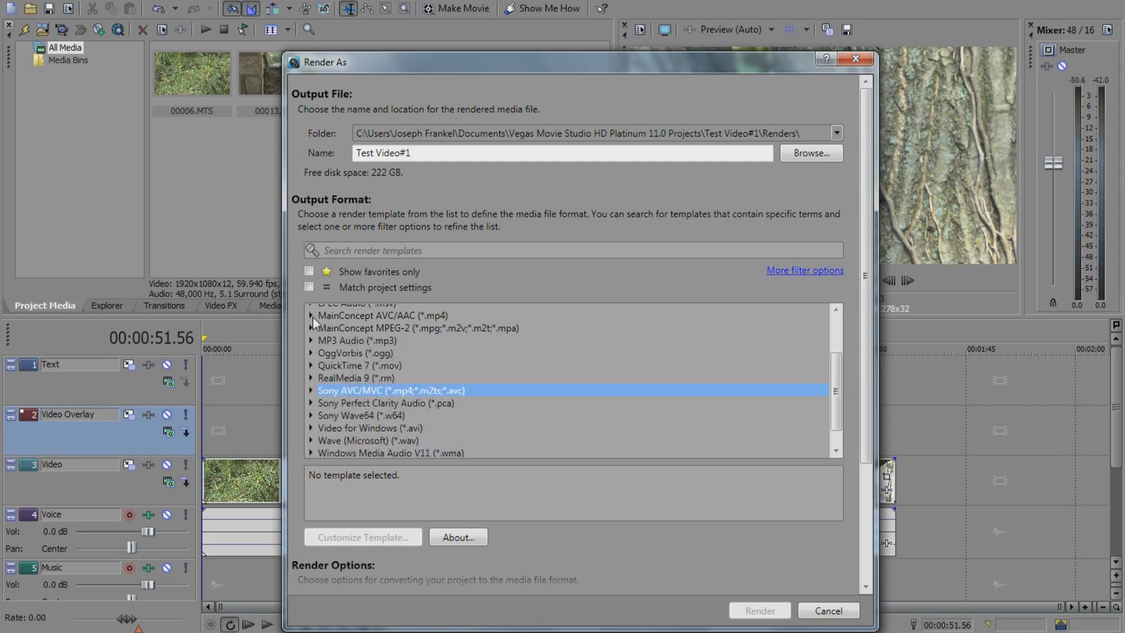
left_click(311, 315)
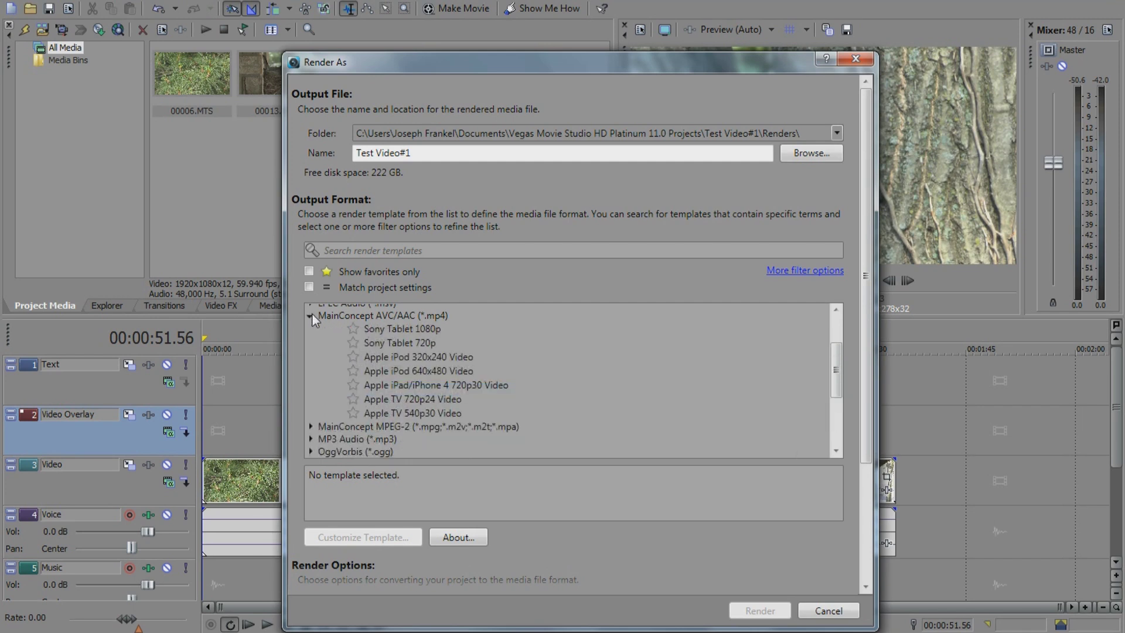
left_click(381, 330)
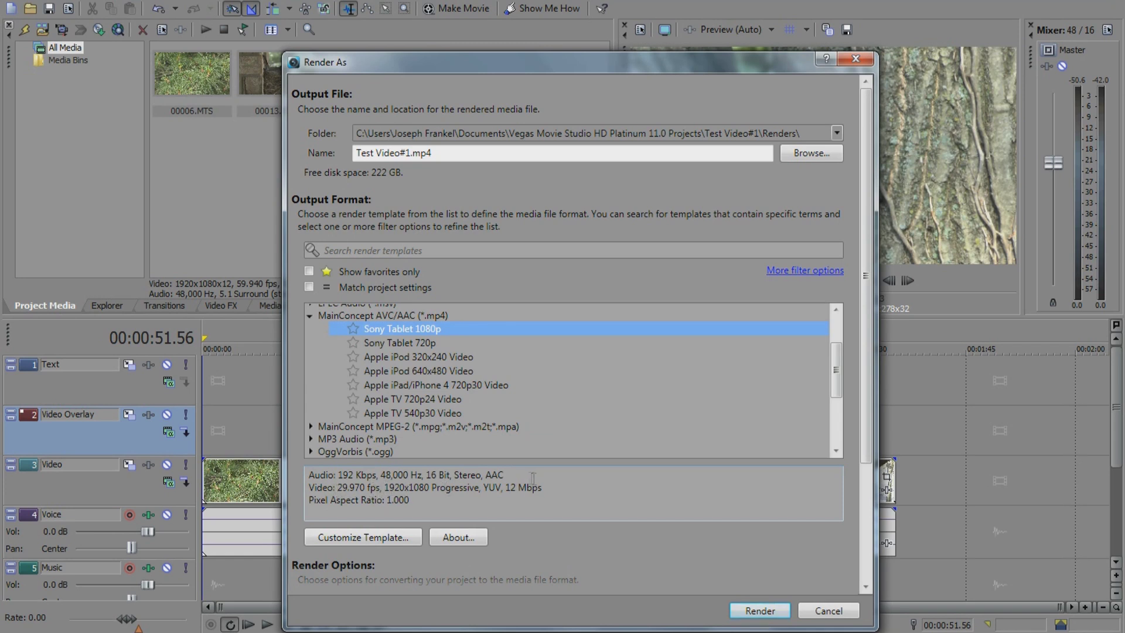
left_click(308, 316)
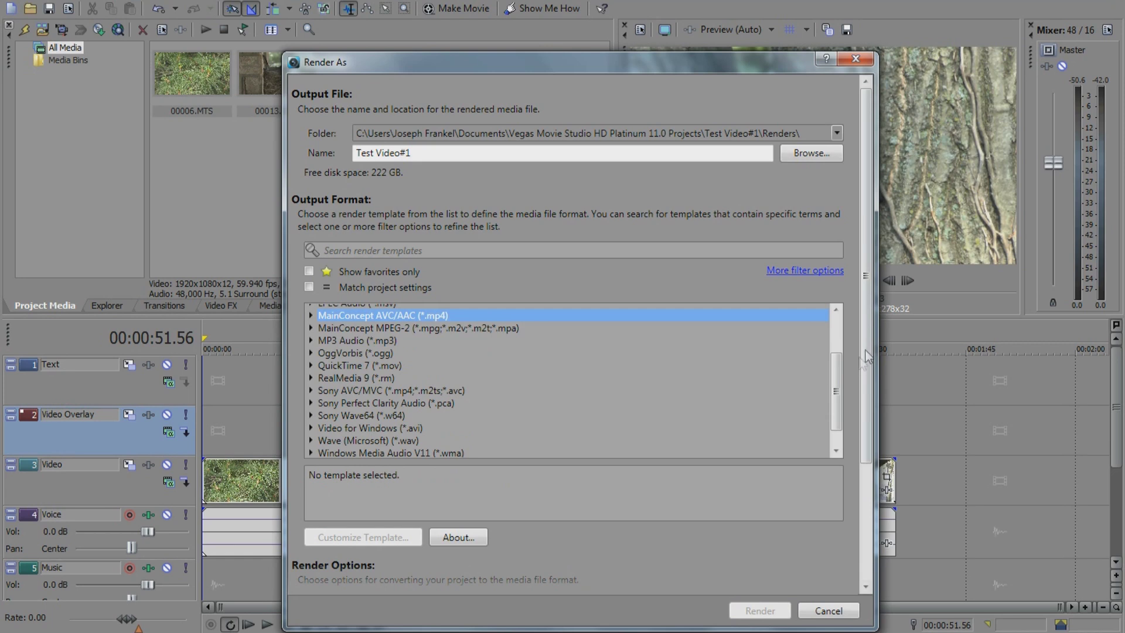
Step: Expand the Sony AVC/MVC templates and scroll down to HD 1920x1080-60p
left_click_drag(835, 373, 840, 388)
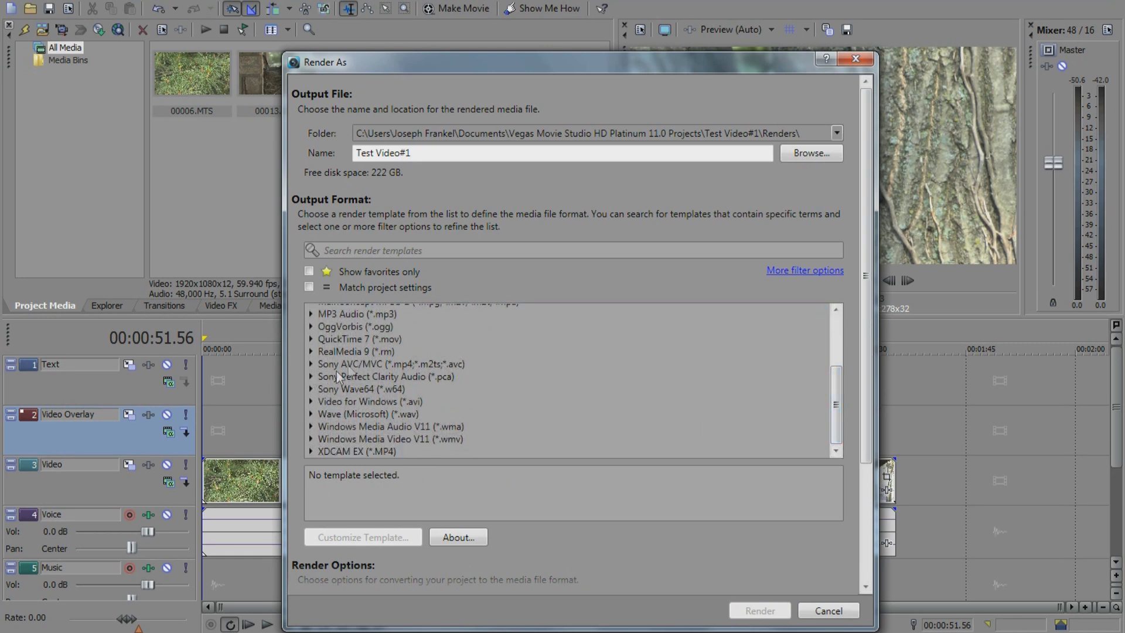
left_click(311, 364)
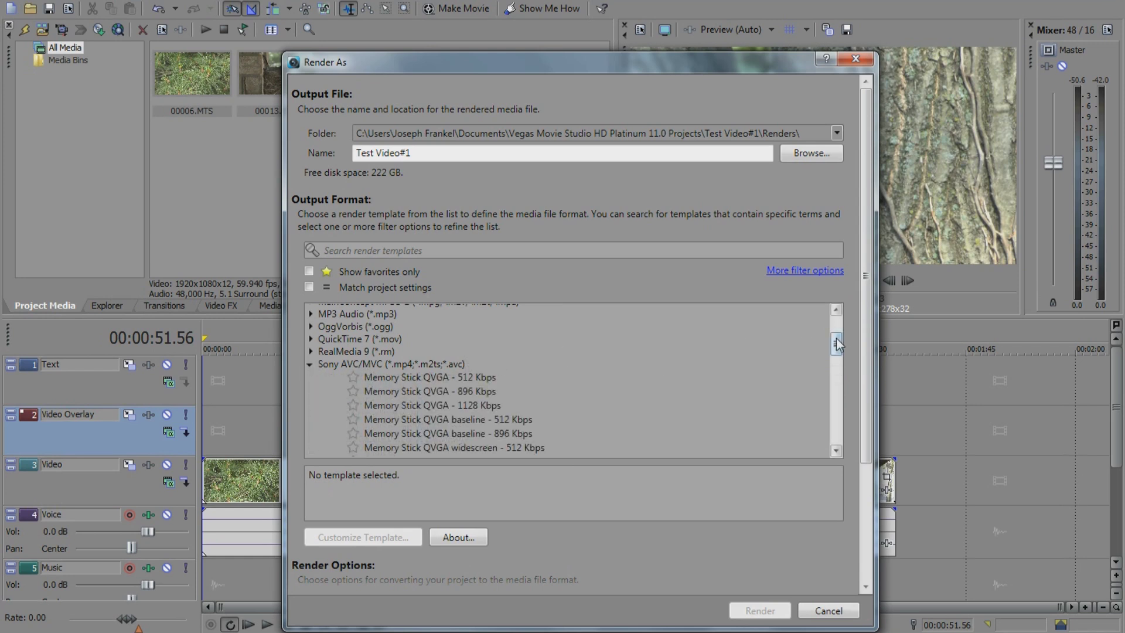
left_click_drag(837, 345, 849, 423)
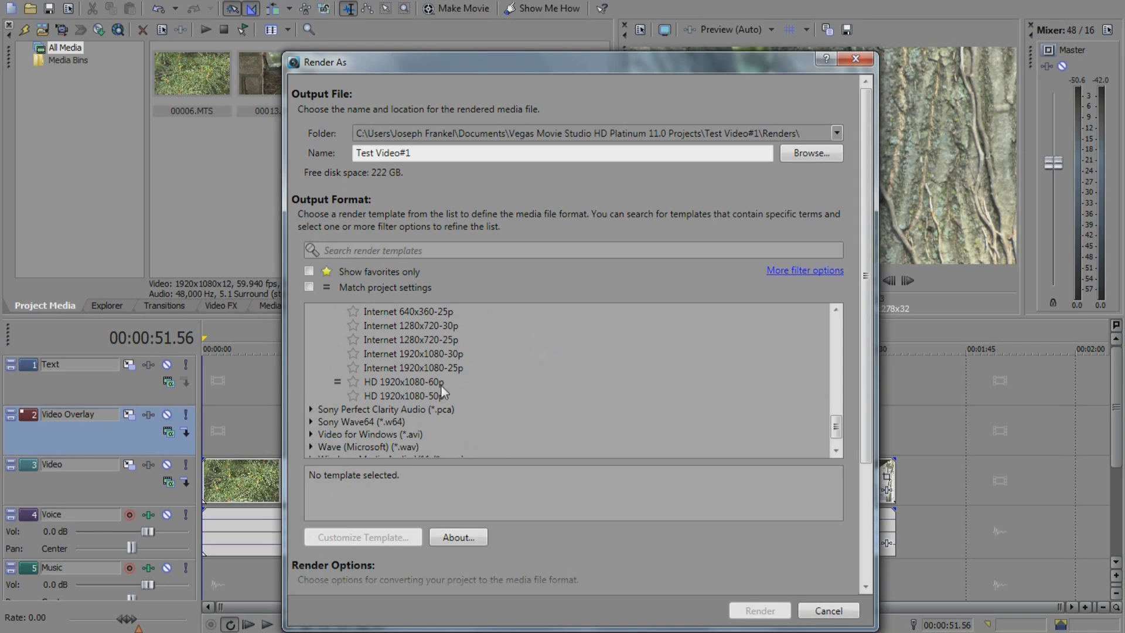
Step: Select the Sony AVC/MVC HD 1920x1080-60p template (59.940 fps, 26 Mbps, AAC audio)
left_click(396, 382)
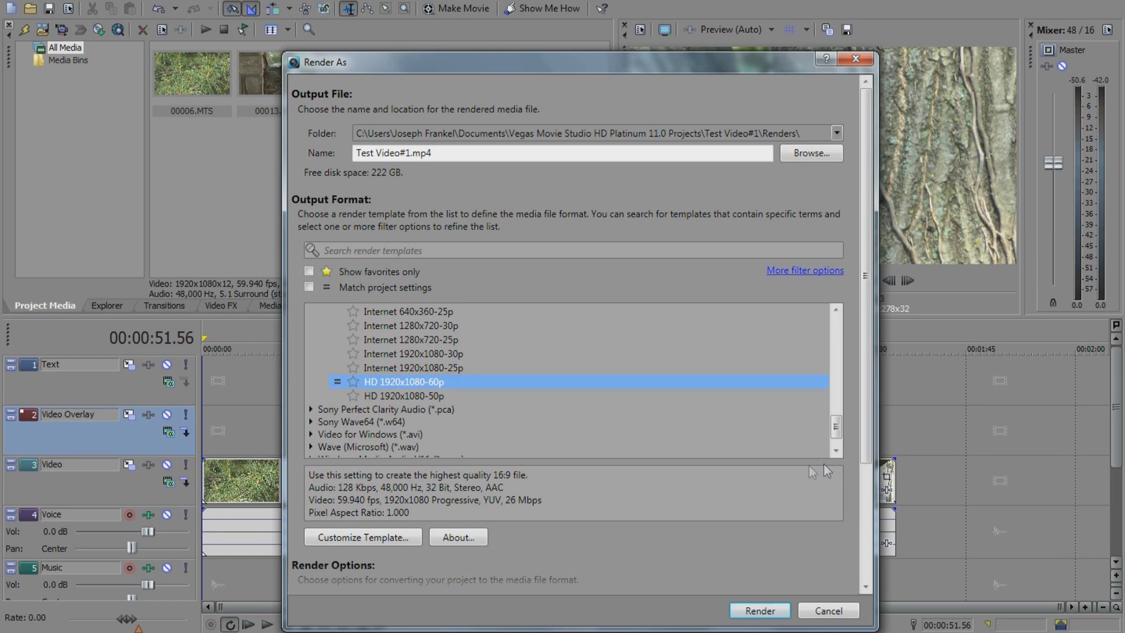
Step: Customize the HD 1920x1080-60p template so Encode mode is Render using CPU only
left_click(400, 537)
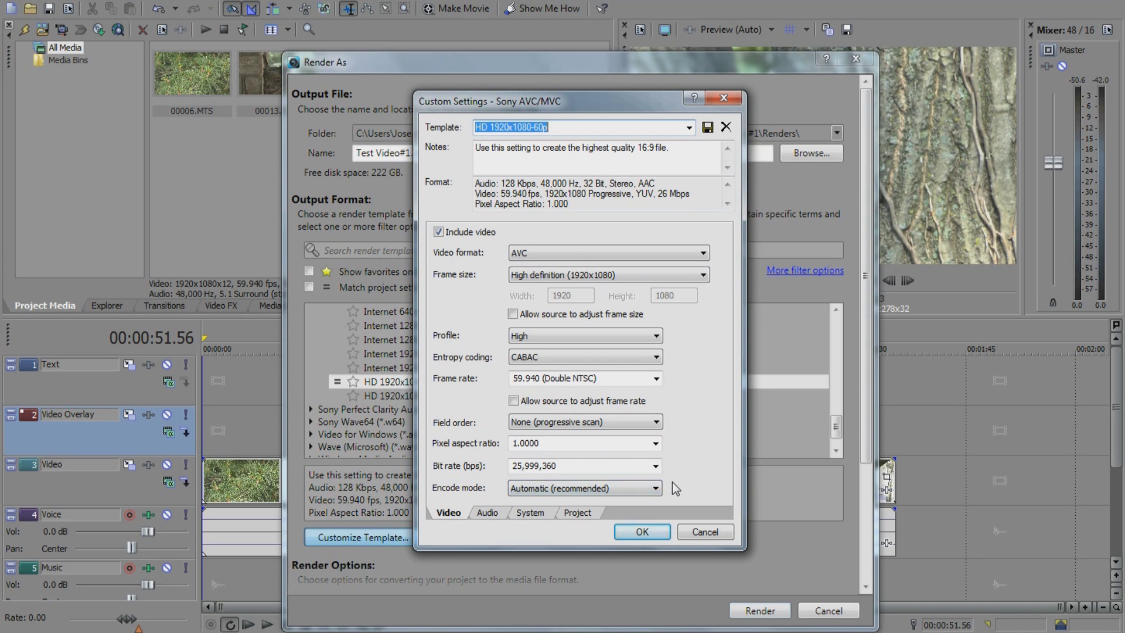
left_click(655, 490)
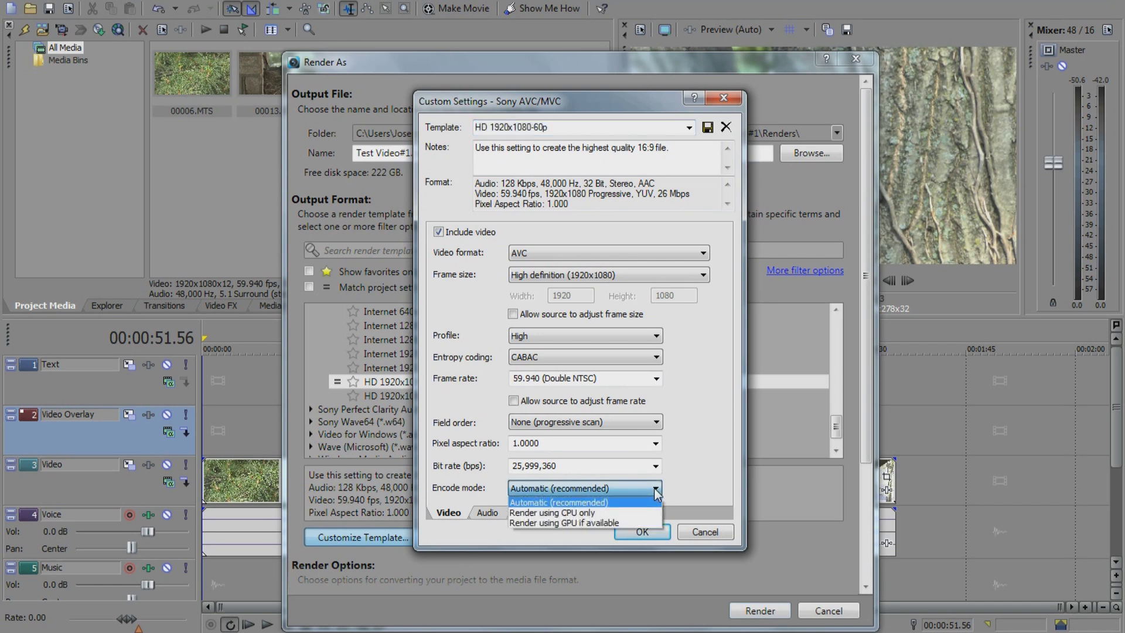
left_click(548, 514)
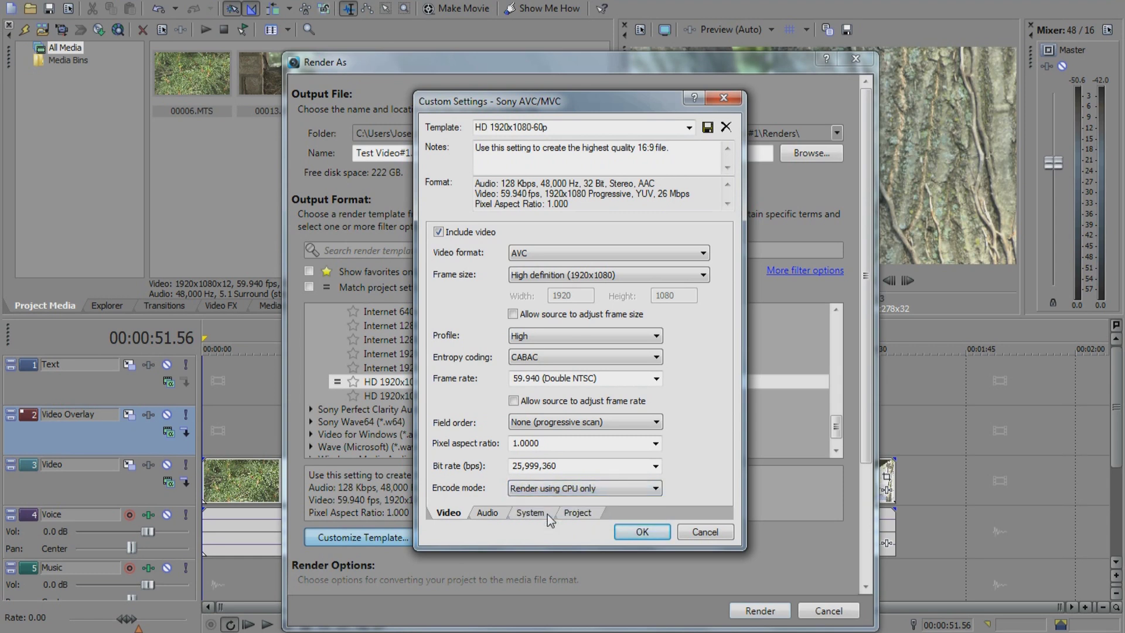
left_click(645, 531)
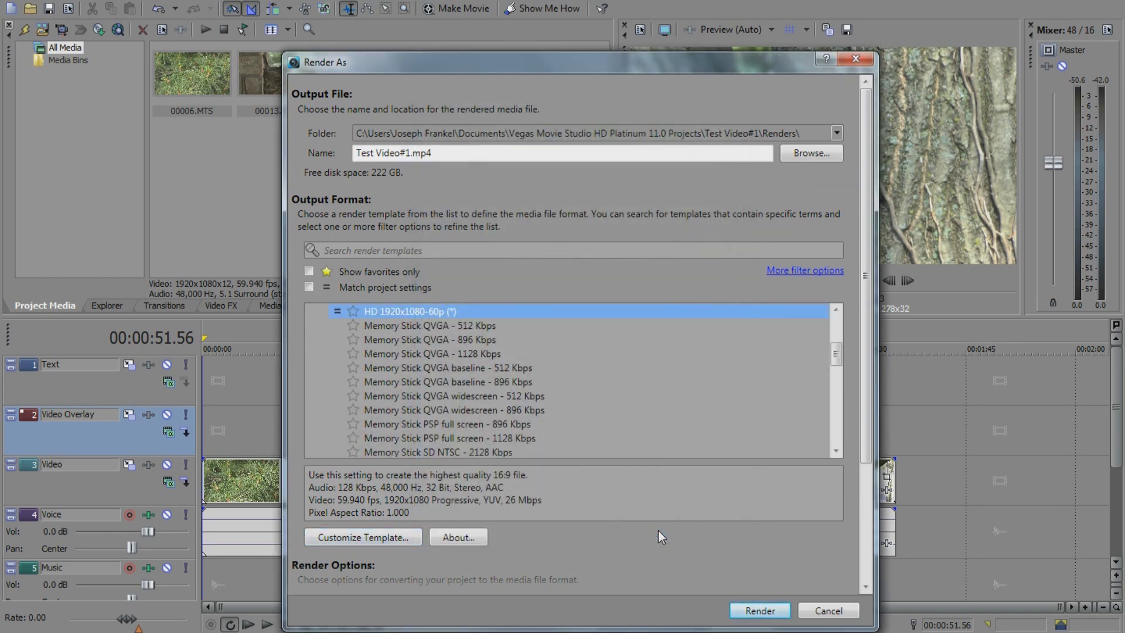
Step: Render the project to Test Video#1.mp4
left_click(754, 610)
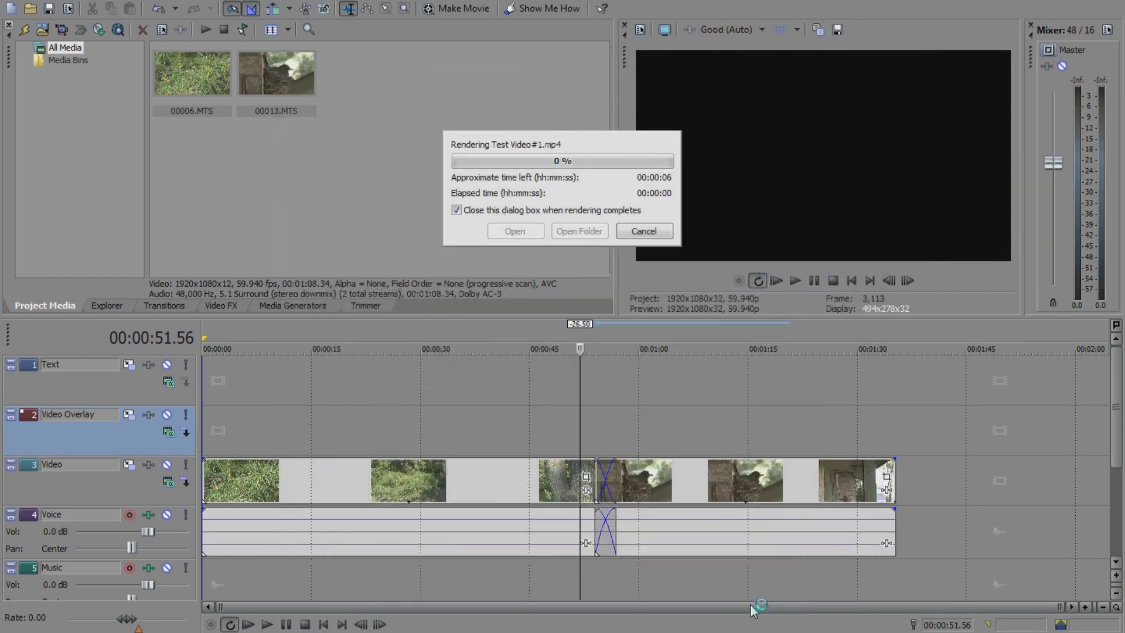